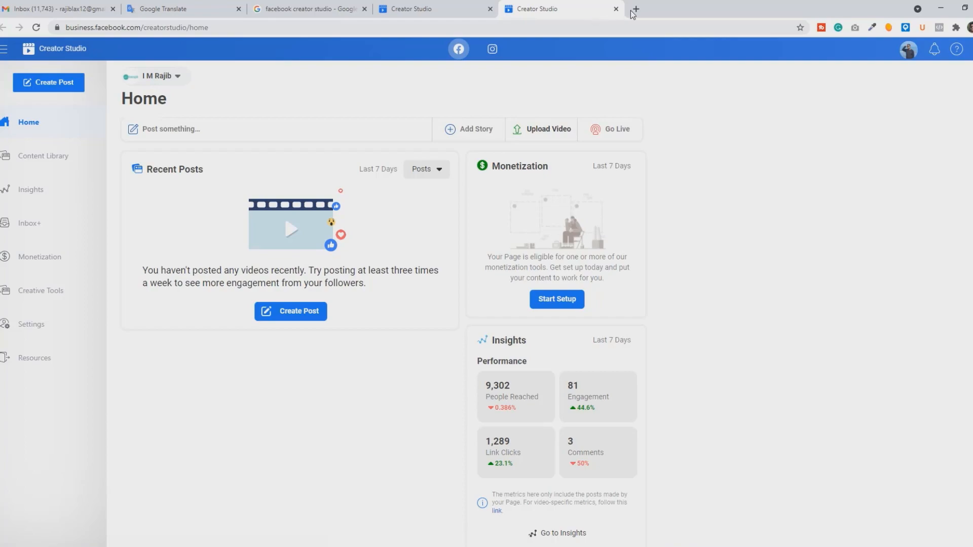
Step: Open Facebook in a new browser tab
click(636, 8)
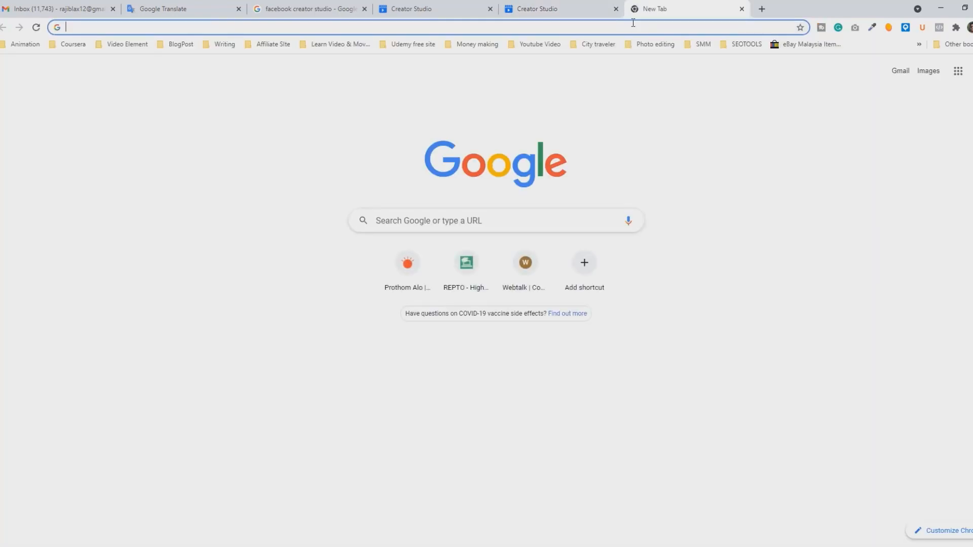
click(633, 23)
text(f)
key(Return)
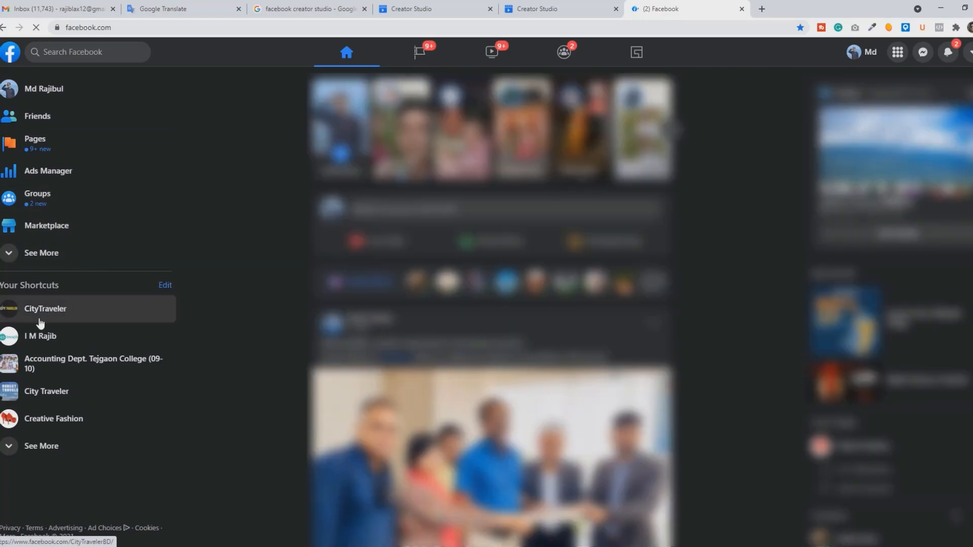
Step: Go to the managed local-service Page from the Facebook shortcuts and open Creator Studio for it
click(42, 345)
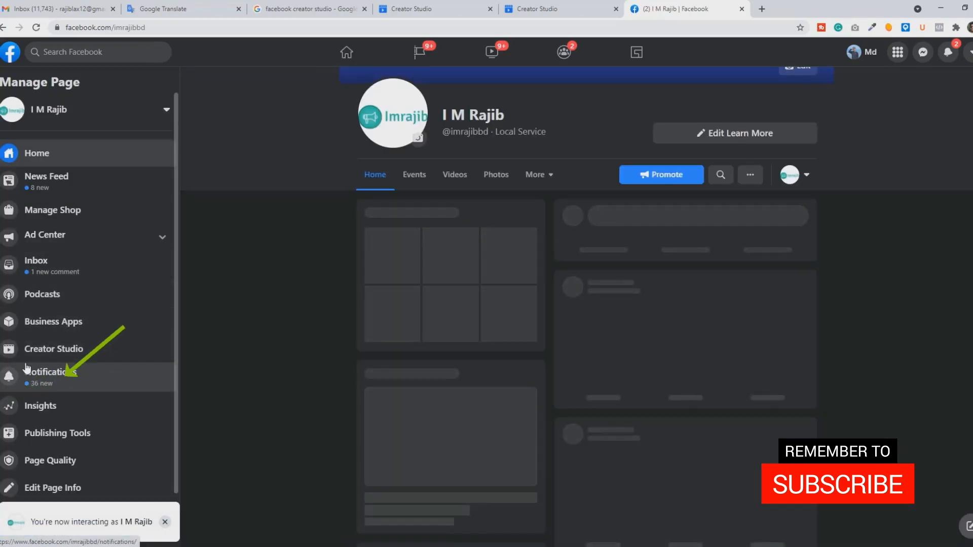
scroll(62, 359, down, 1)
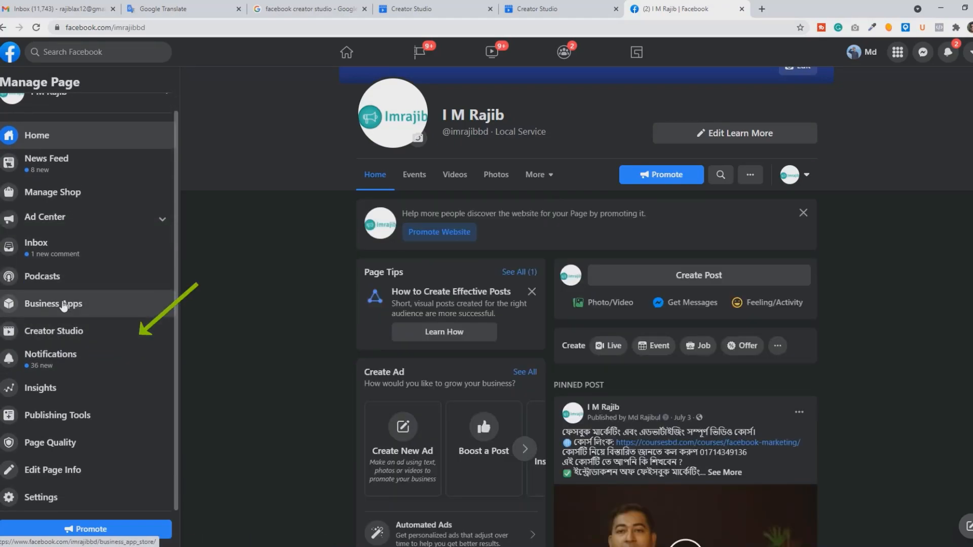
click(48, 338)
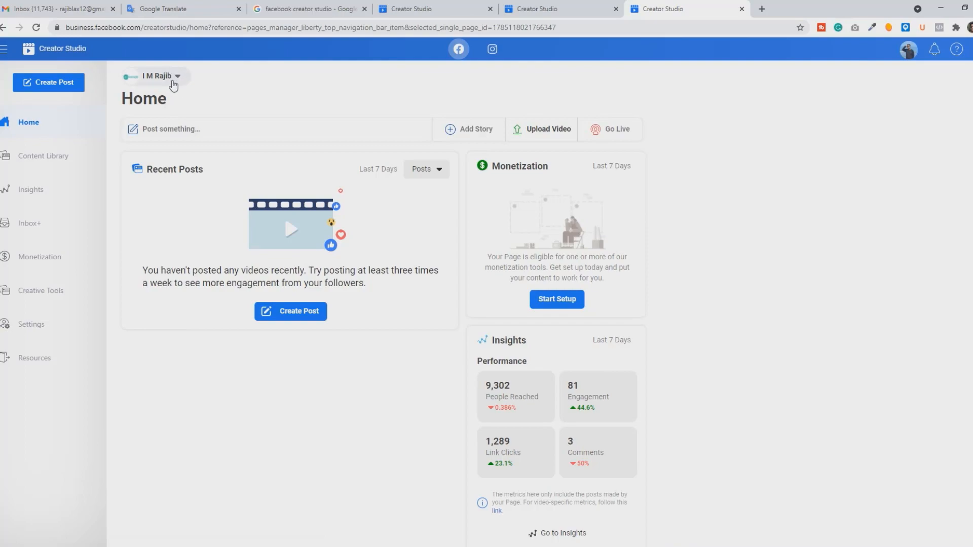
Step: Look through the list of Facebook Pages that can be viewed in Creator Studio and close it unchanged
click(174, 80)
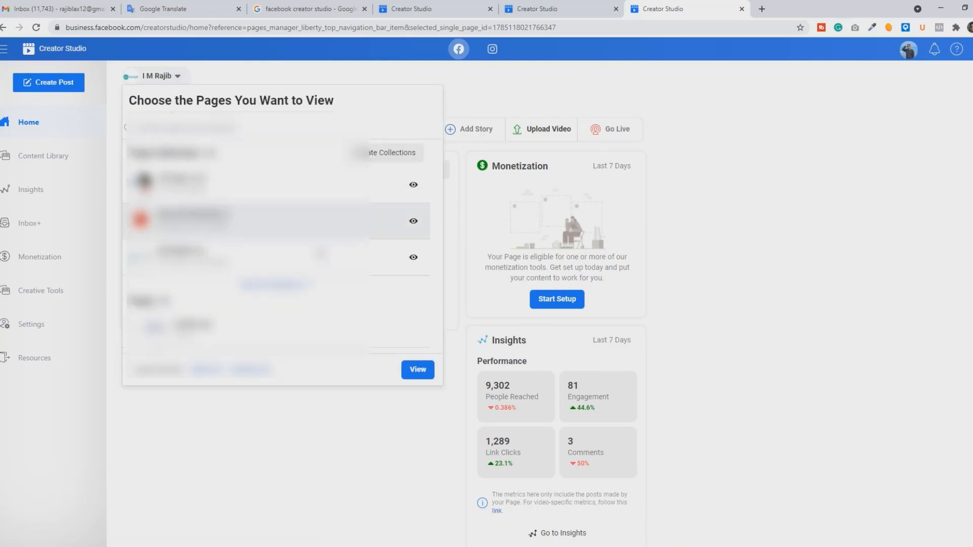
scroll(286, 297, down, 1)
scroll(286, 298, up, 3)
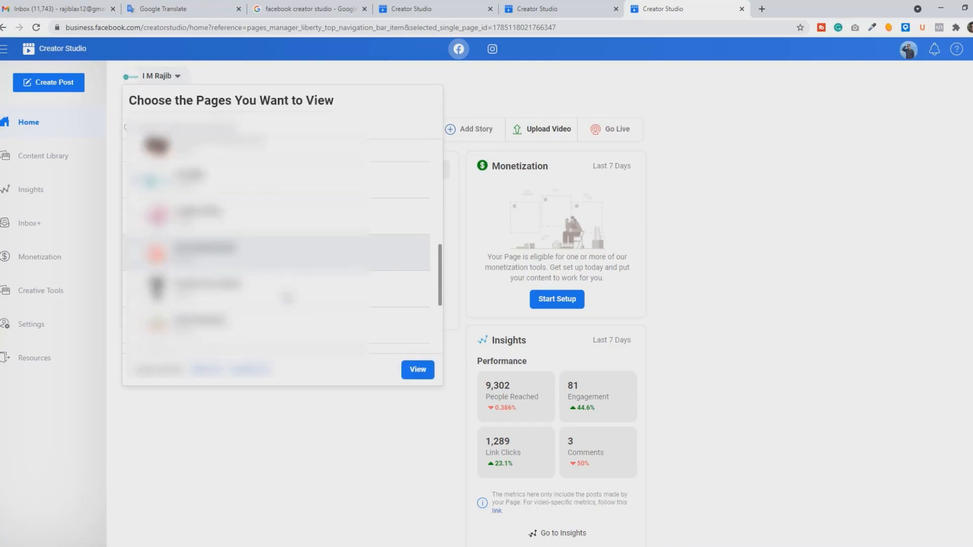
click(312, 71)
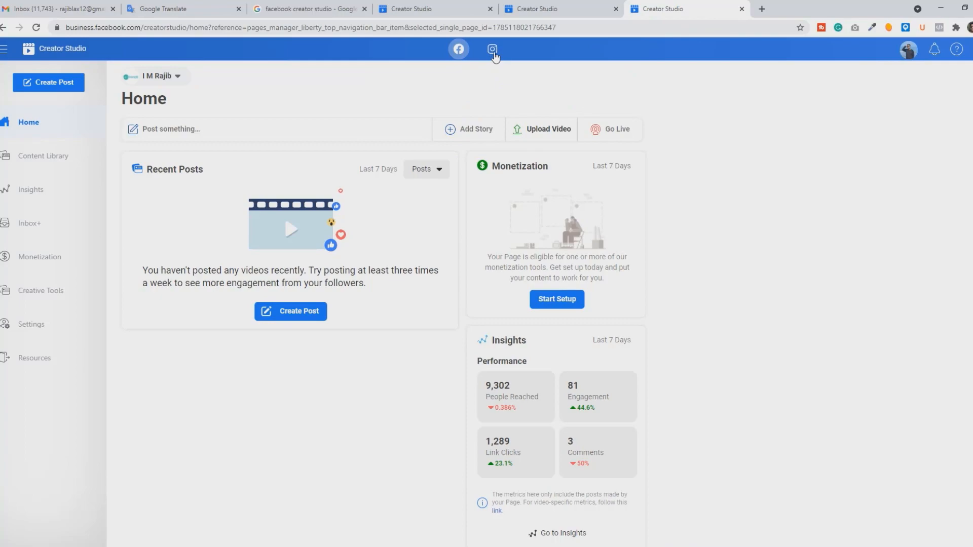
Step: Switch to the Instagram side and connect citytravelerbd as an additional Instagram account
click(494, 53)
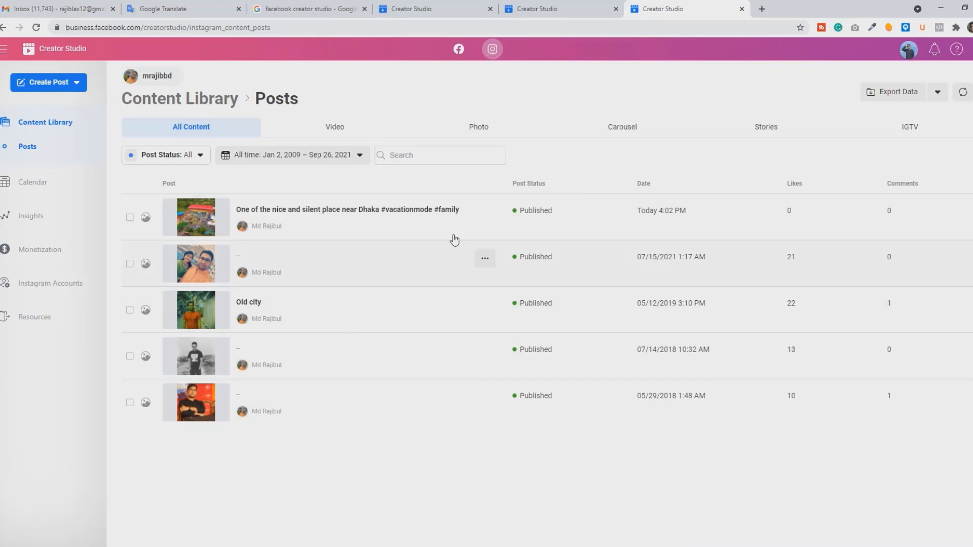
click(56, 290)
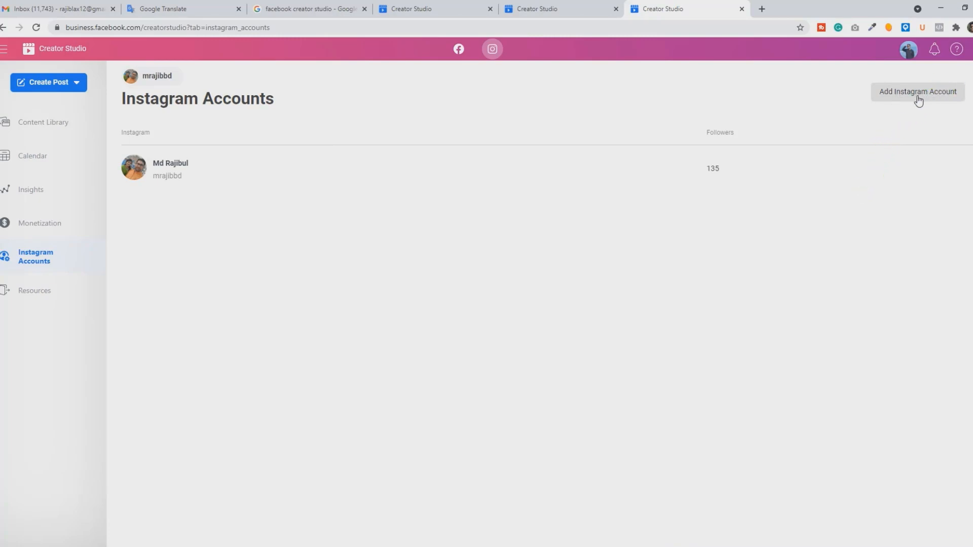
click(903, 101)
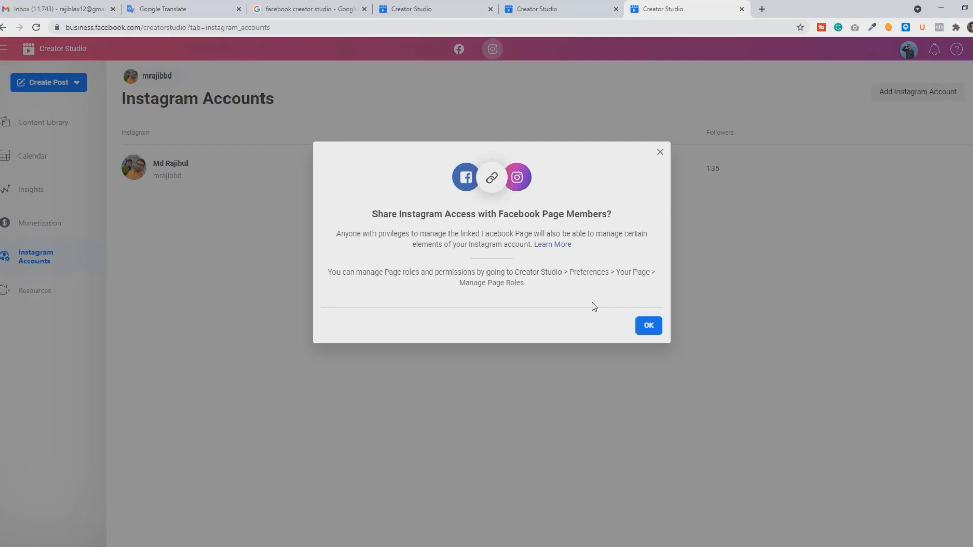
click(646, 327)
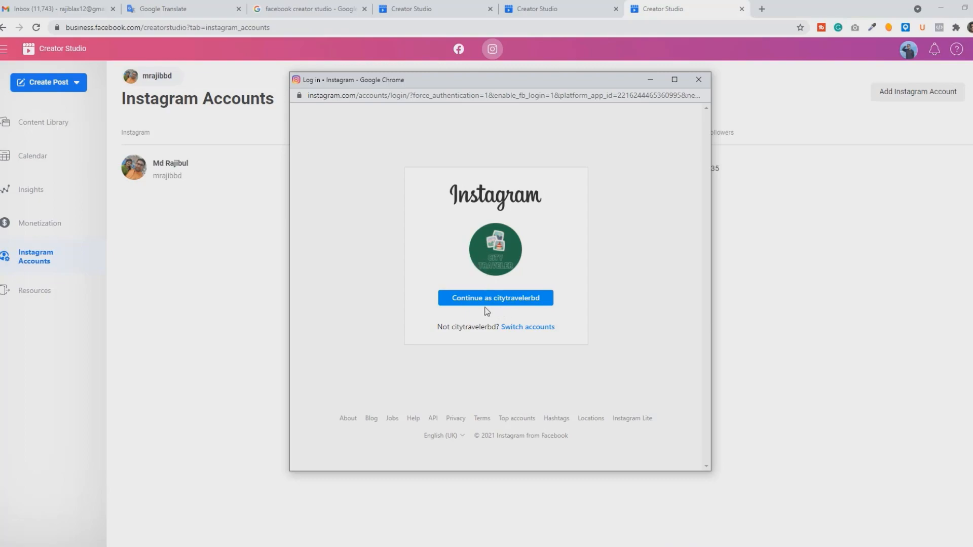
click(511, 302)
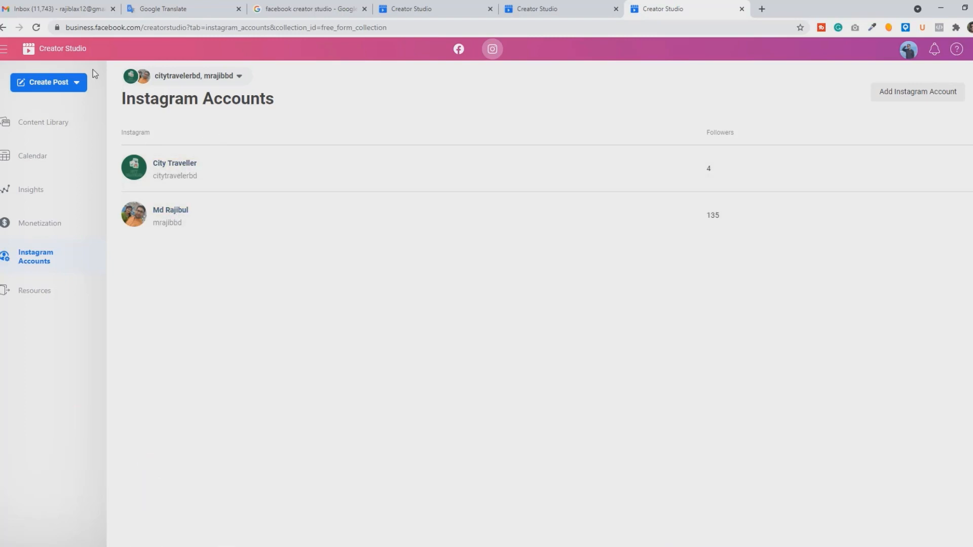
Step: View the Facebook home of Creator Studio and return to the Instagram content library
click(54, 55)
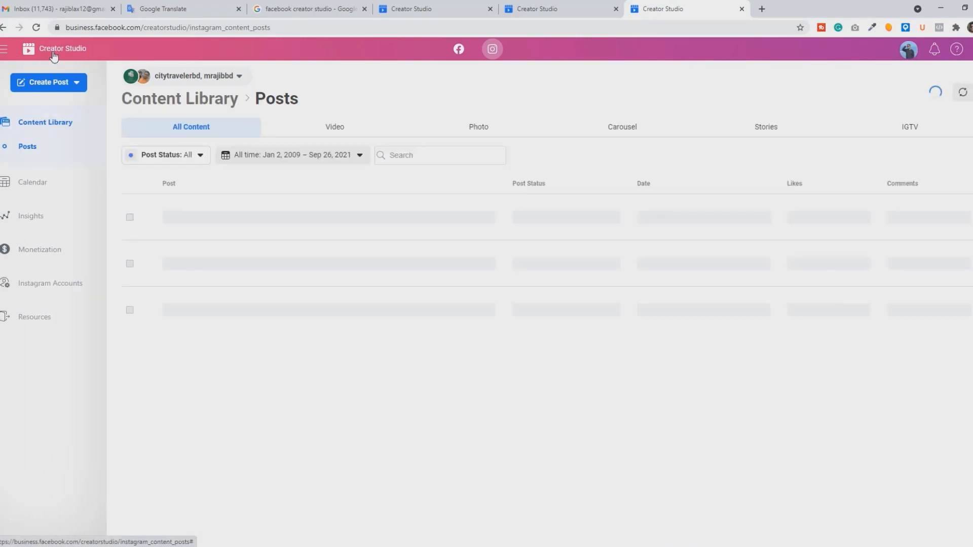
click(464, 57)
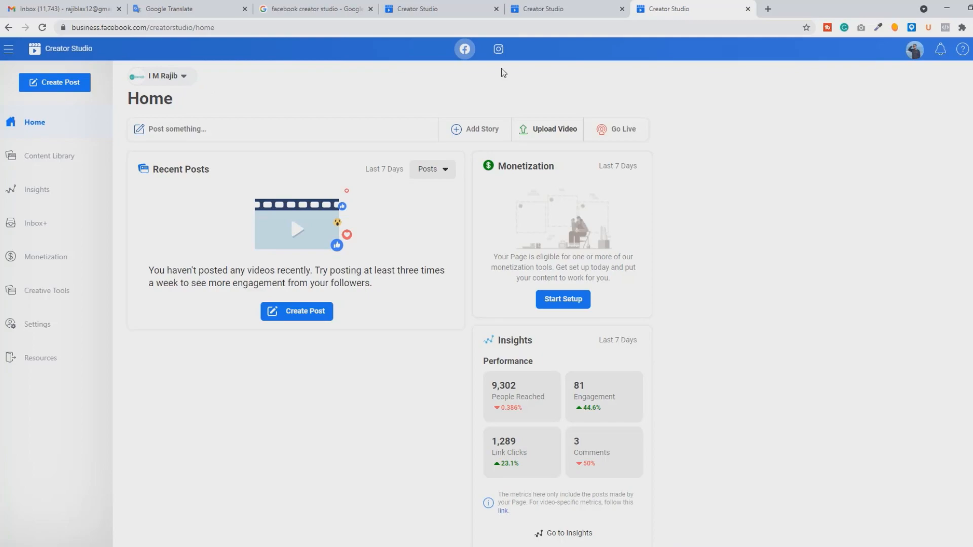
click(498, 48)
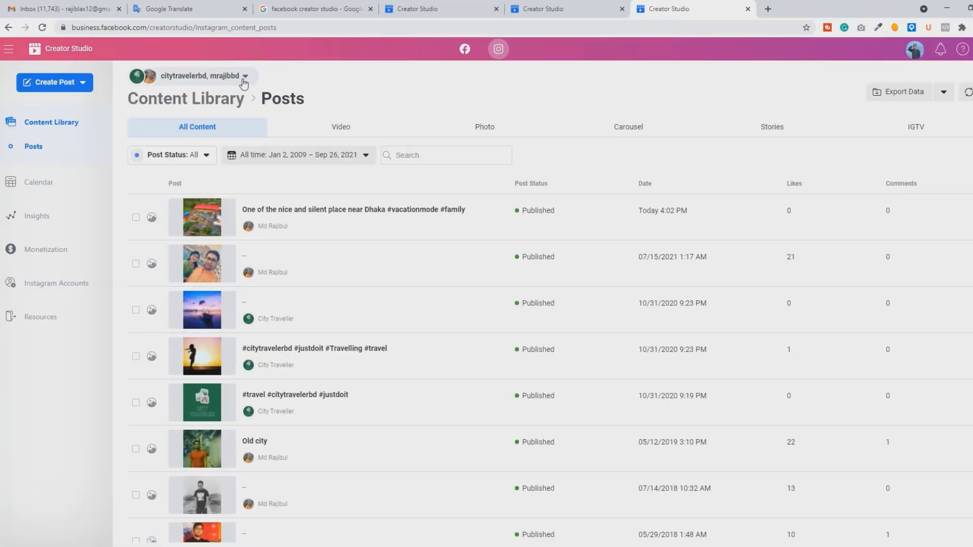
Step: Limit the Instagram content library to the citytravelerbd profile only
click(244, 80)
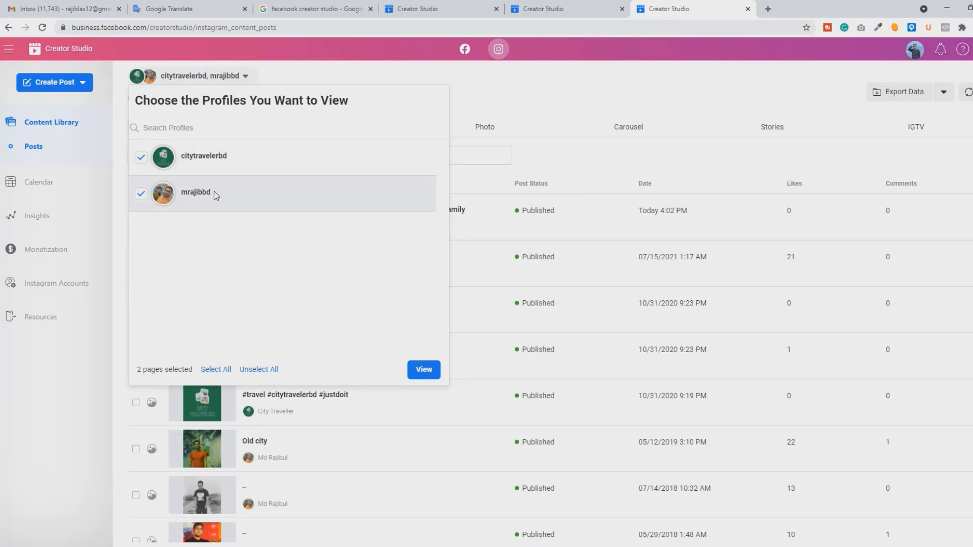
click(141, 194)
click(425, 372)
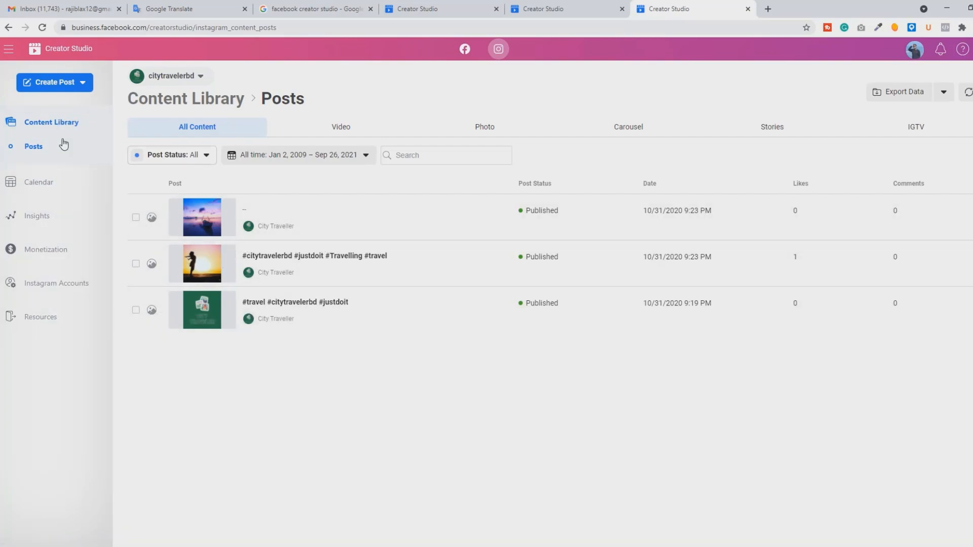
Step: Check the post types offered for creation and show only photo posts in the content library
click(83, 85)
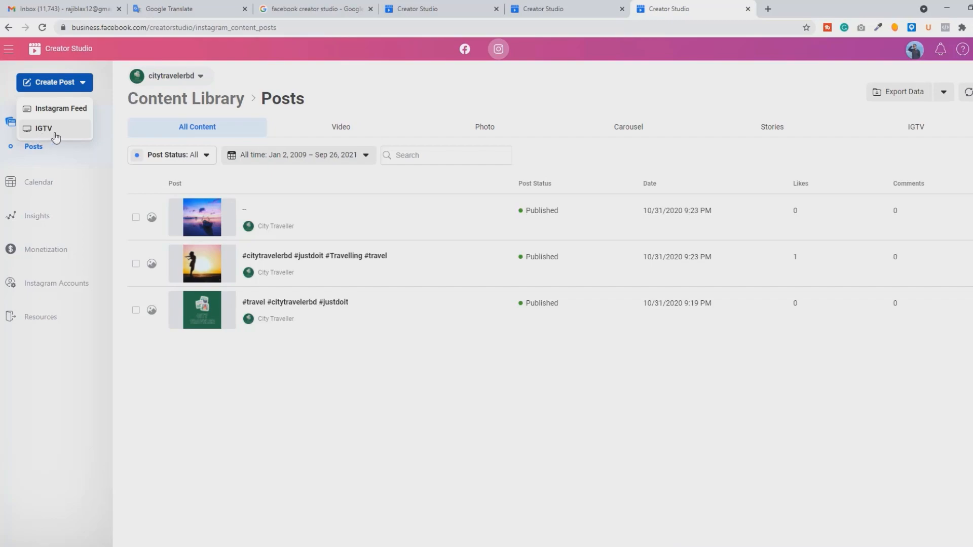
click(109, 116)
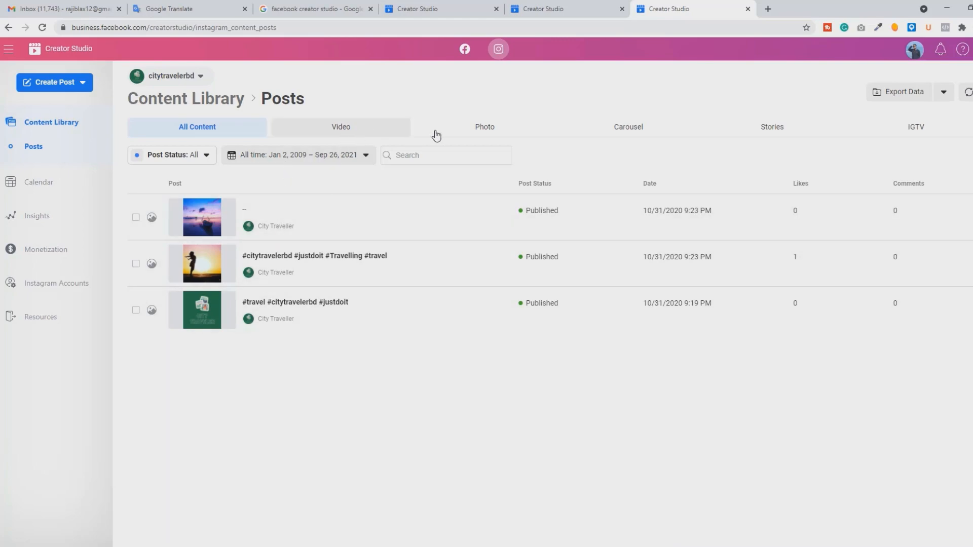
click(500, 134)
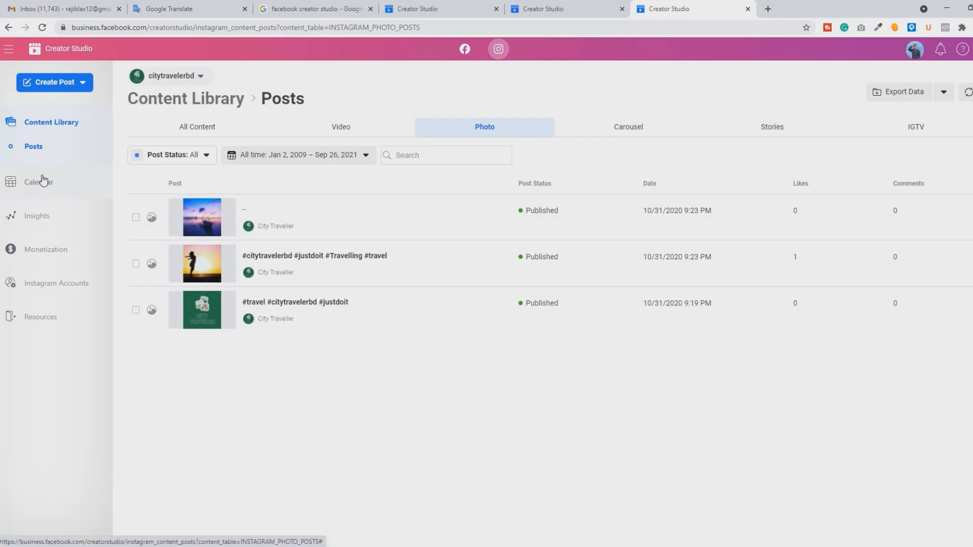
Step: Look over the September 2021 month in the Instagram content calendar
click(35, 189)
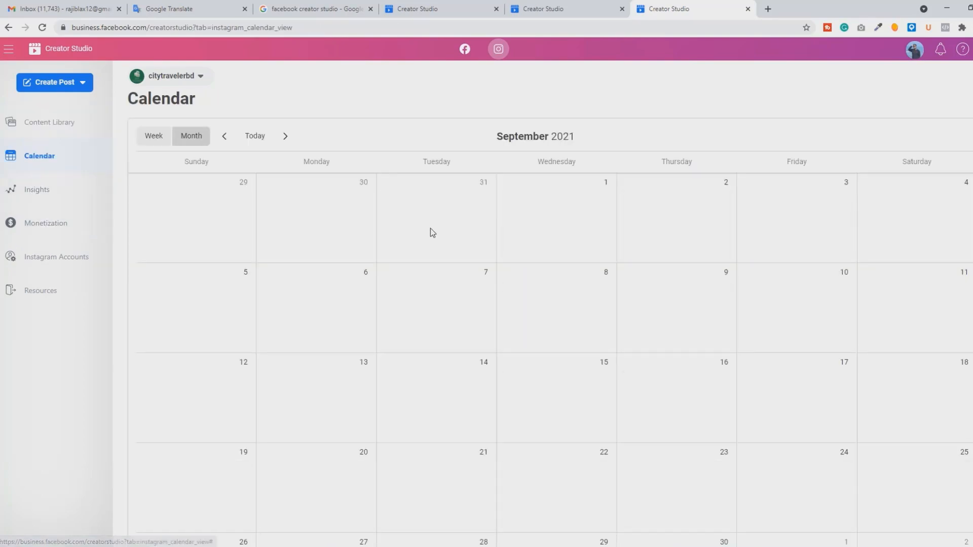
scroll(429, 234, down, 2)
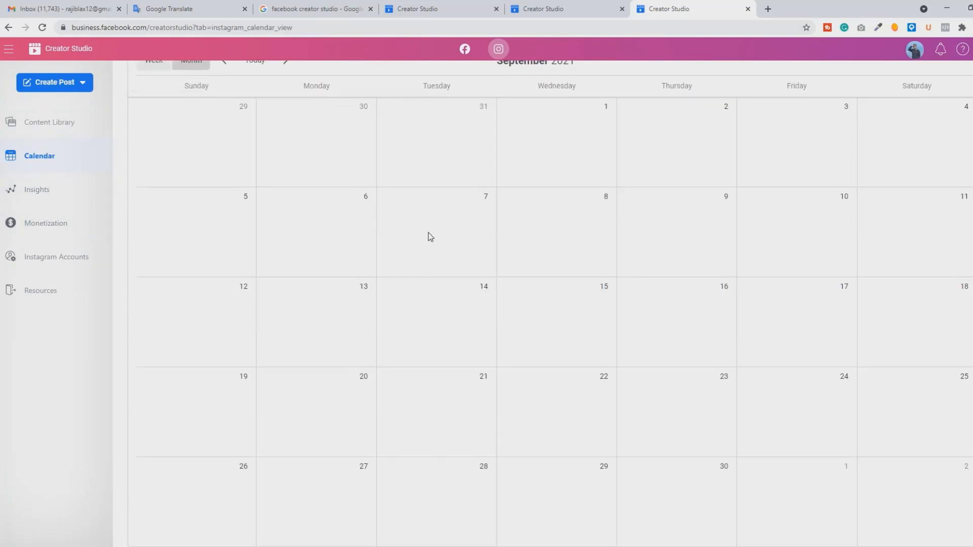
scroll(429, 236, up, 2)
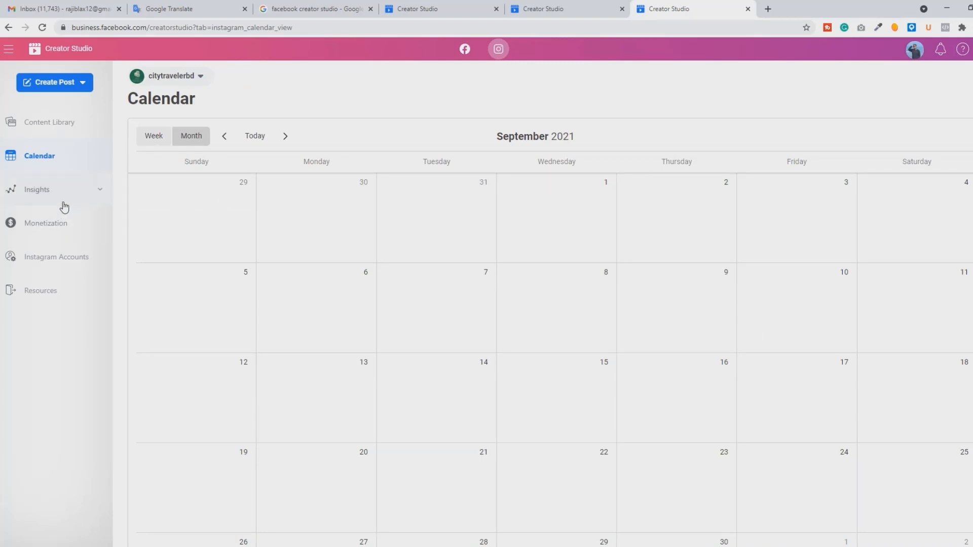
Step: Examine the Interactions and Discovery metrics in the account's Activity insights
click(43, 192)
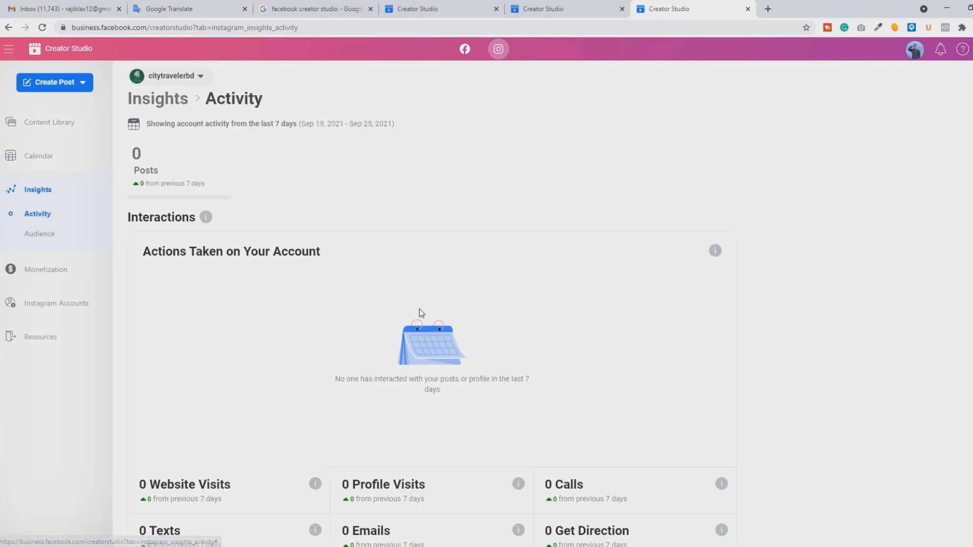
scroll(419, 310, down, 1)
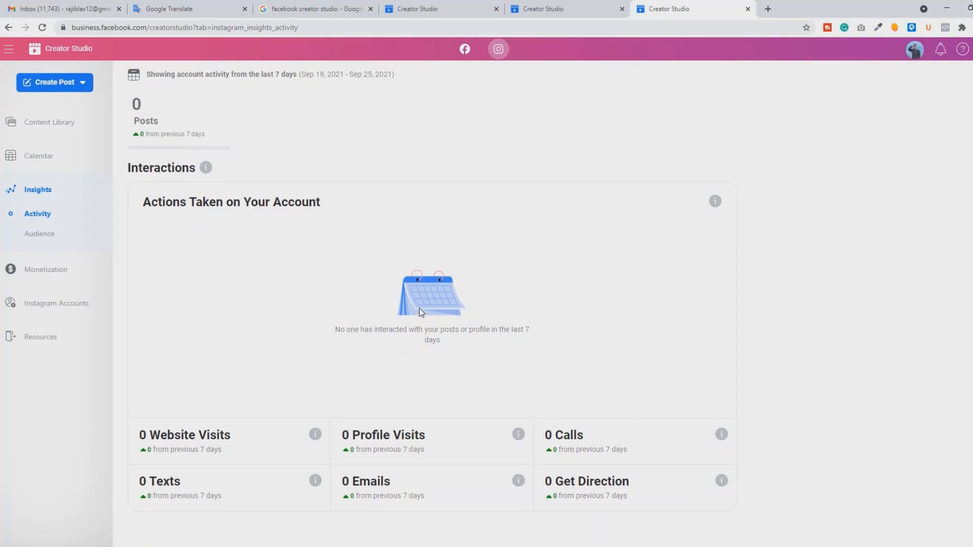
scroll(418, 308, up, 1)
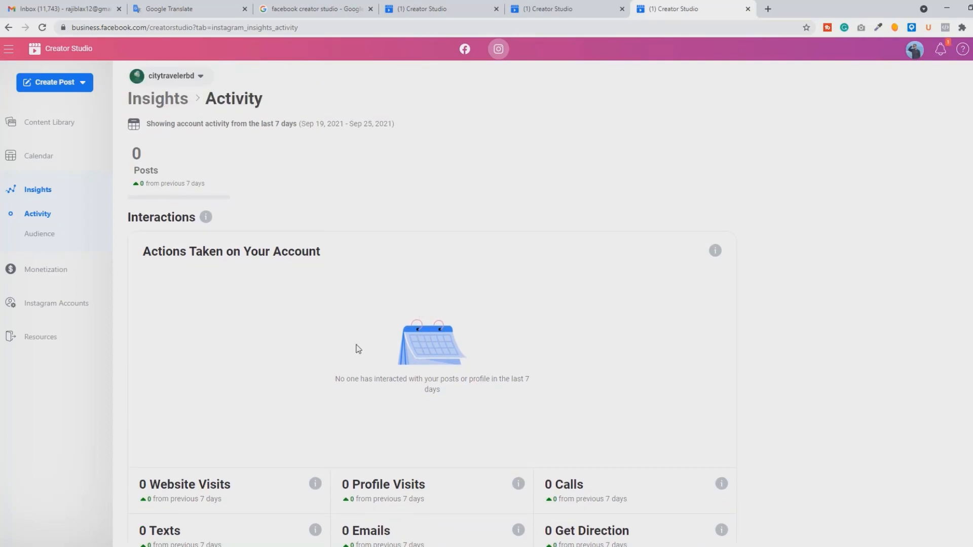
scroll(358, 349, down, 5)
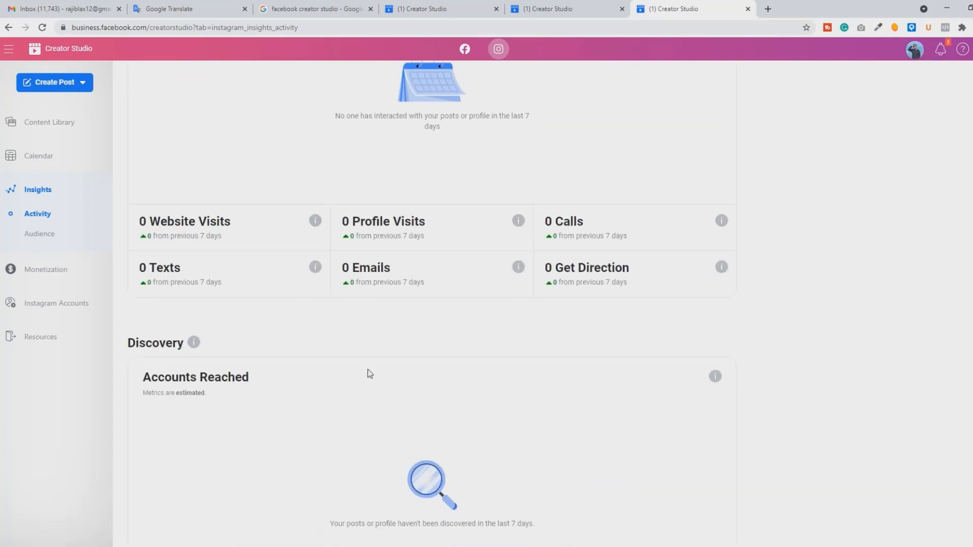
scroll(367, 373, down, 3)
scroll(367, 370, up, 6)
scroll(196, 273, down, 2)
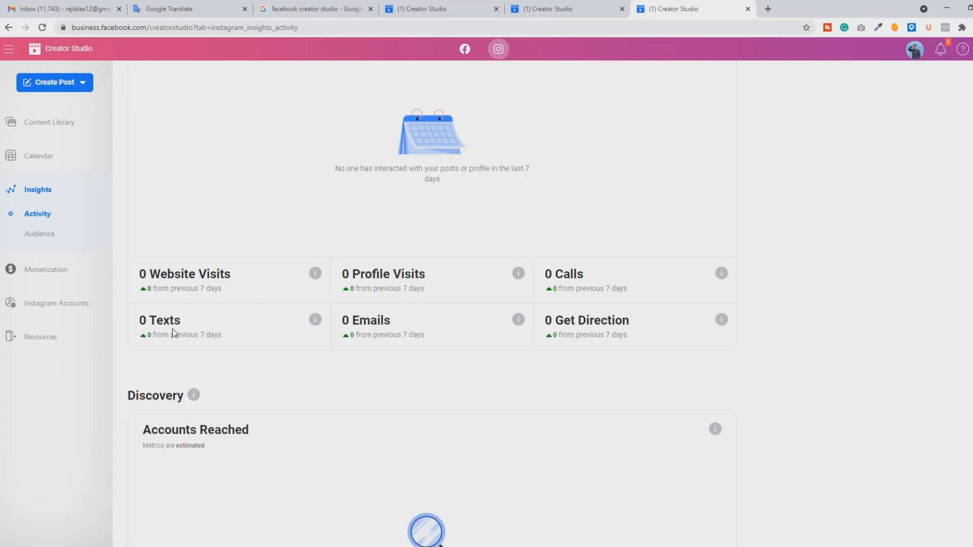
scroll(174, 333, up, 2)
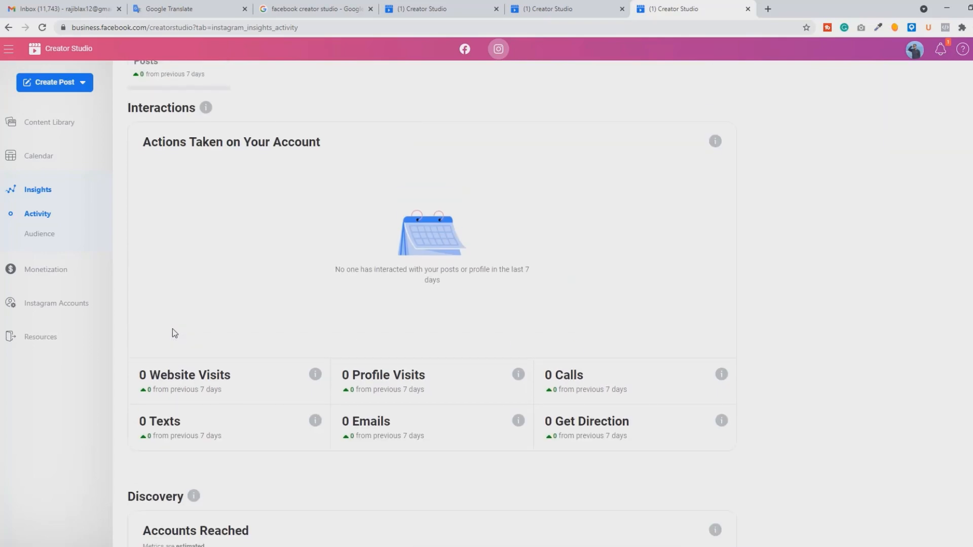
Step: Examine the follower demographics and online times in the Audience insights, and open Brand Collabs Manager under Monetization
click(33, 239)
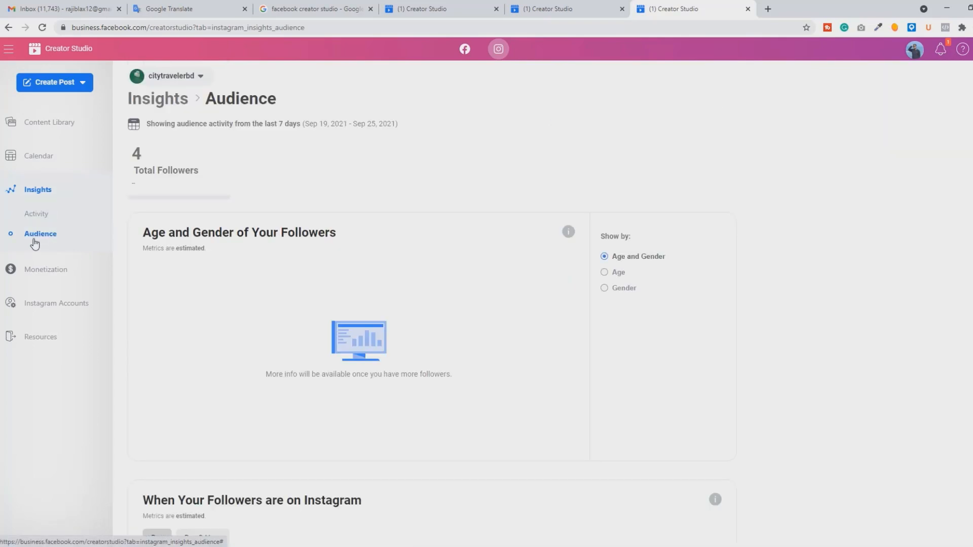
scroll(346, 243, down, 5)
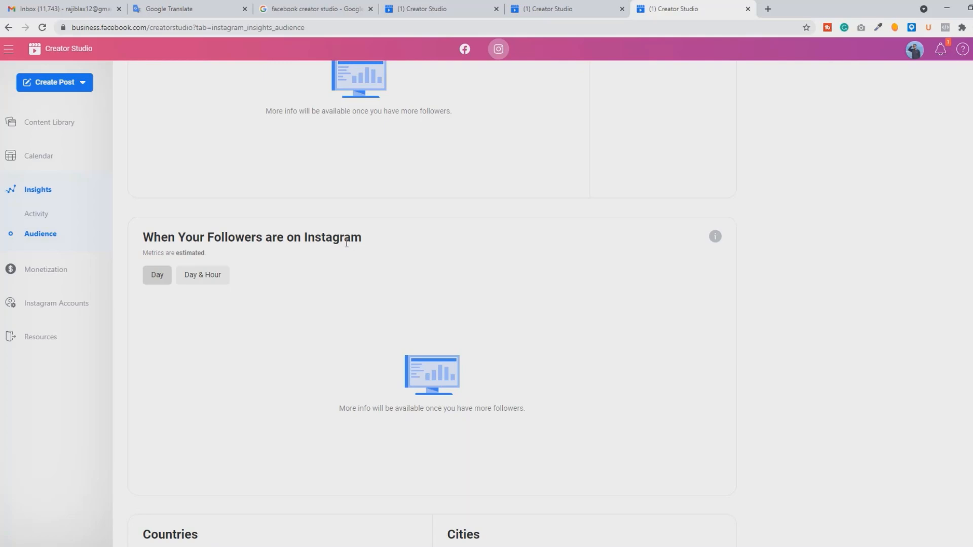
scroll(350, 295, down, 4)
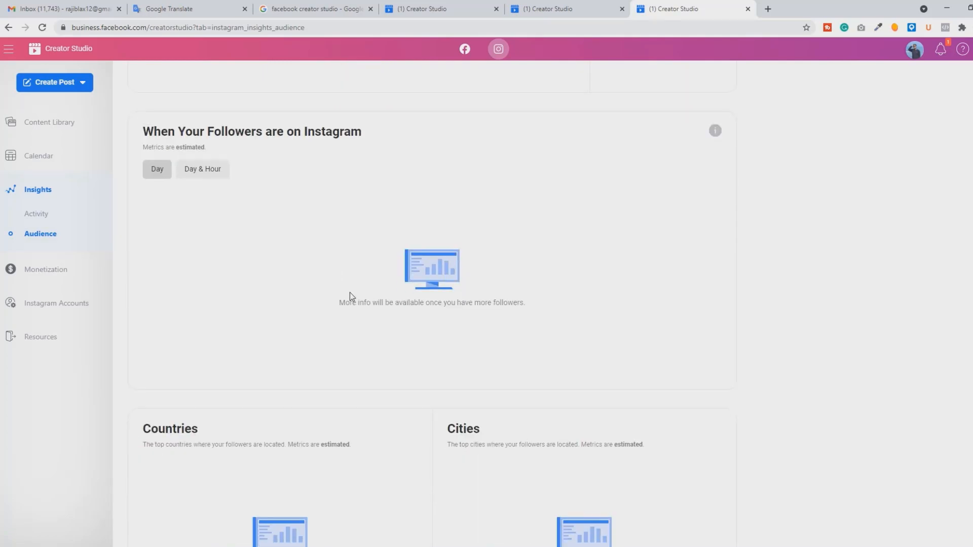
scroll(349, 287, up, 10)
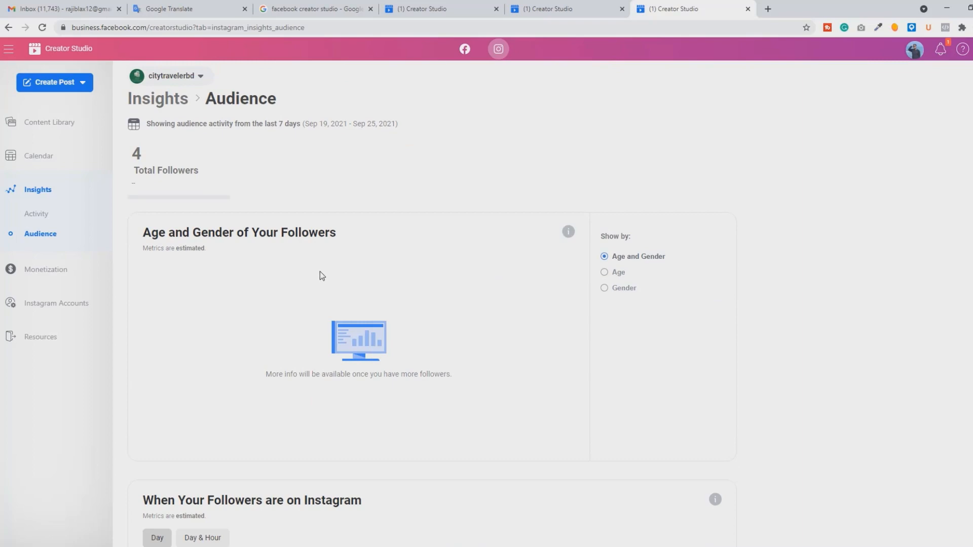
click(50, 277)
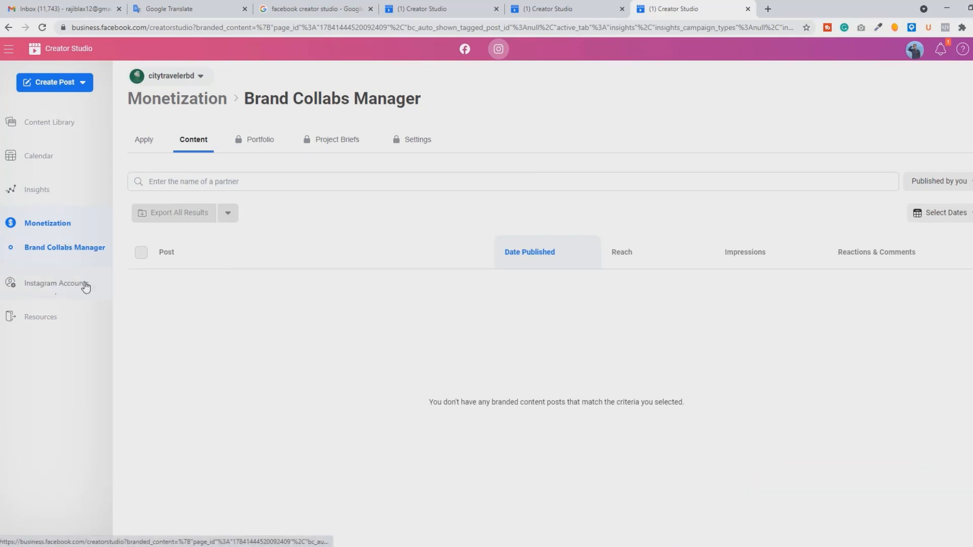
Step: Start a new Instagram Feed post for the citytravelerbd account
click(56, 285)
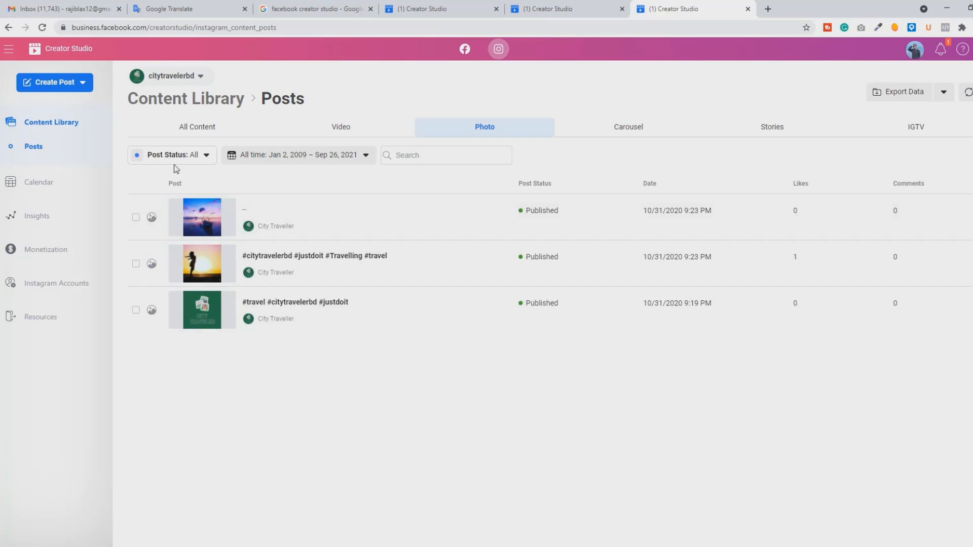
click(64, 90)
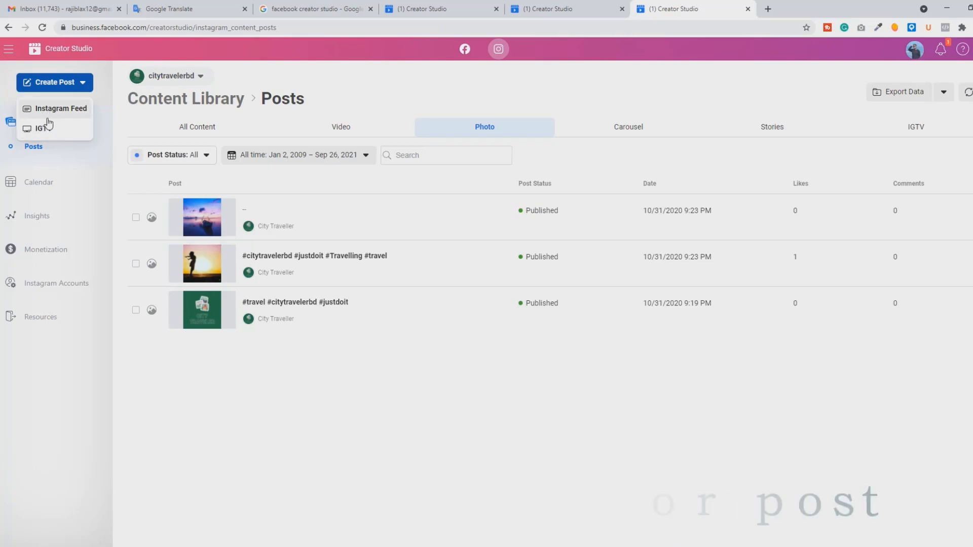
click(71, 113)
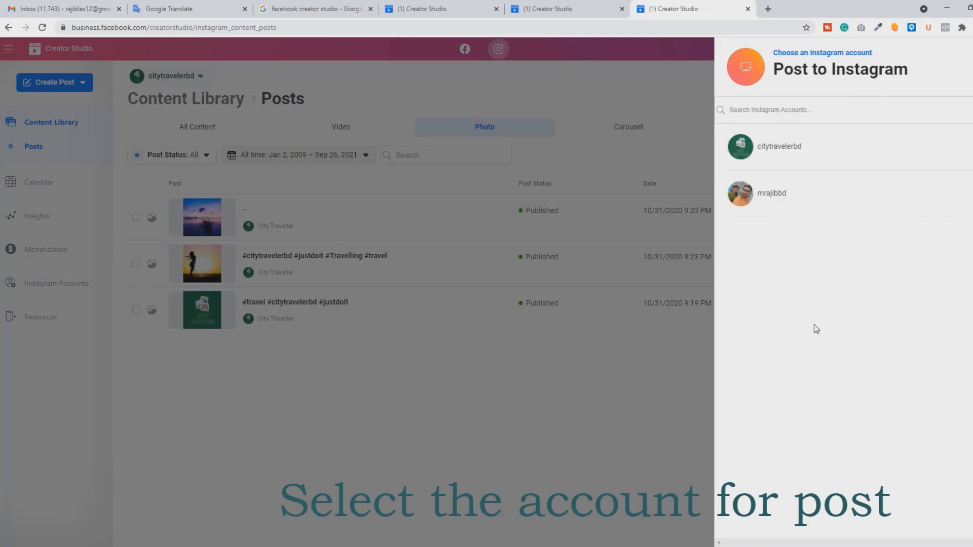
click(783, 158)
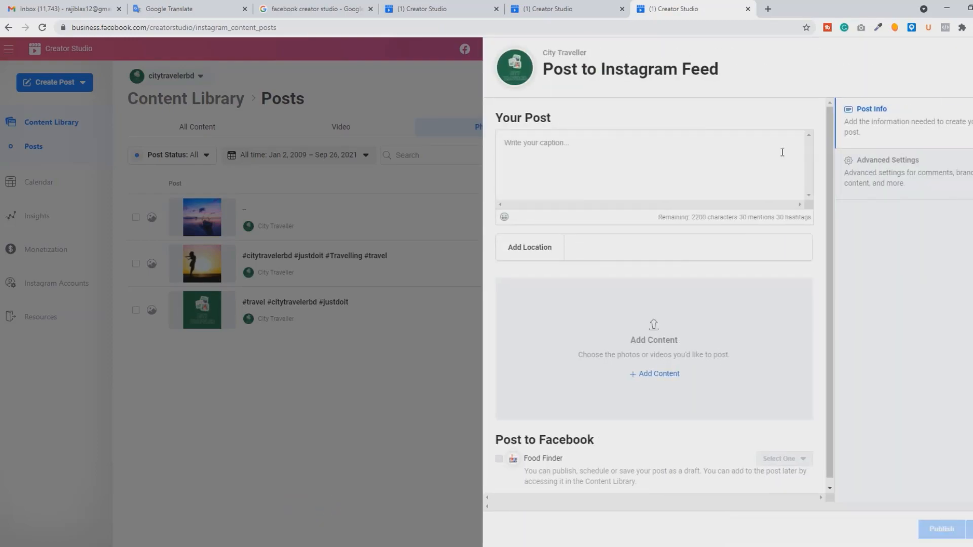
Step: Caption the post "Travel is the only thing that can makes you richer." plus the car hashtags, and set its location to Volagonj Shadapathor
click(561, 154)
drag(739, 216, 754, 217)
click(585, 168)
text(Travel is the only thing that can makes you richer.  #driver #sportscar #vehicle #vehicles #street #road #freeway #highway #sportscars #exoticcar #exoticcars #speed #tire #tires #spoiler #muffler #race #racing #wheel #wheels #rims #engine #horsepower)
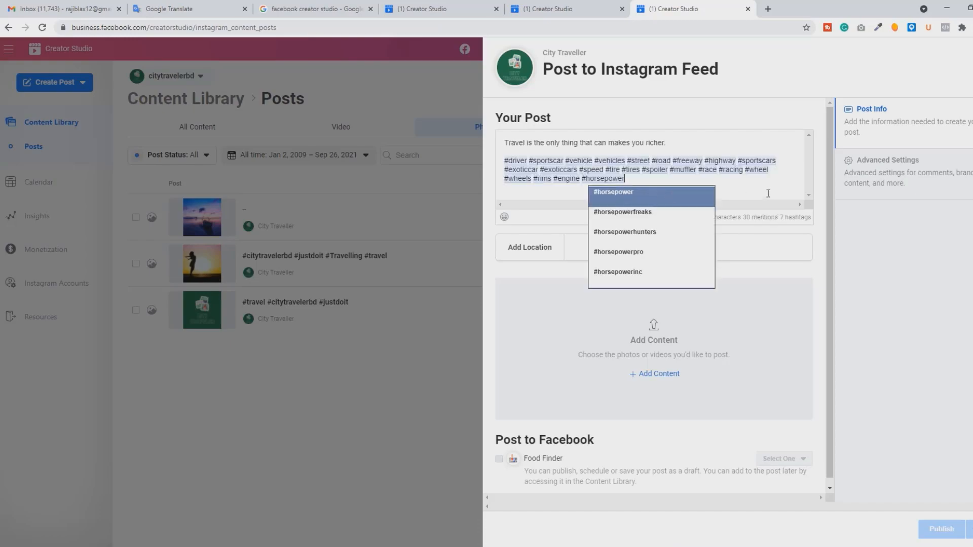
click(678, 140)
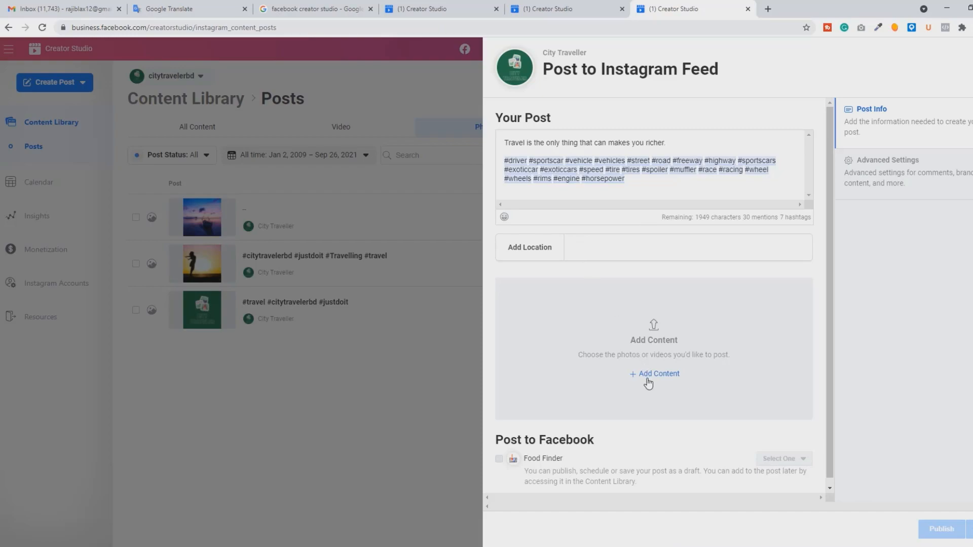
click(583, 249)
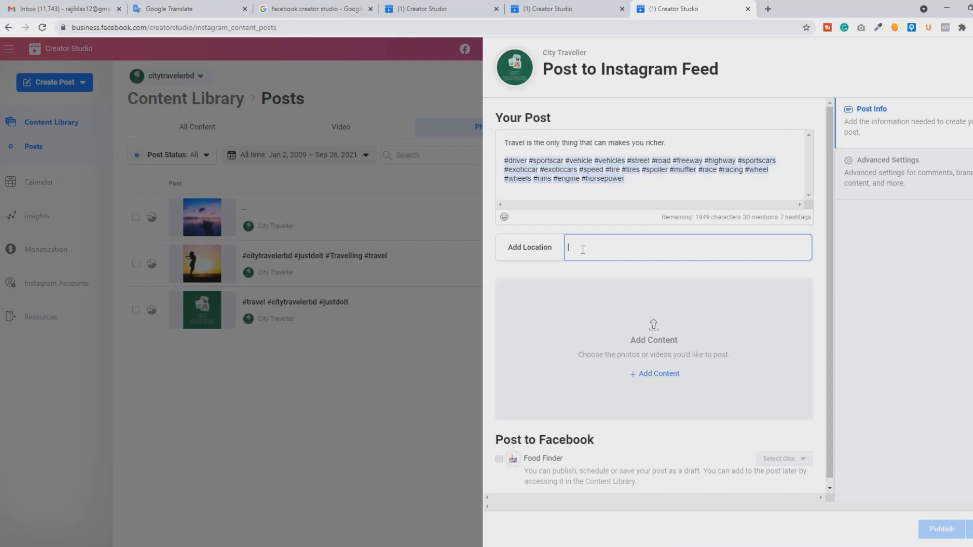
text(Volagonj Shadapathor)
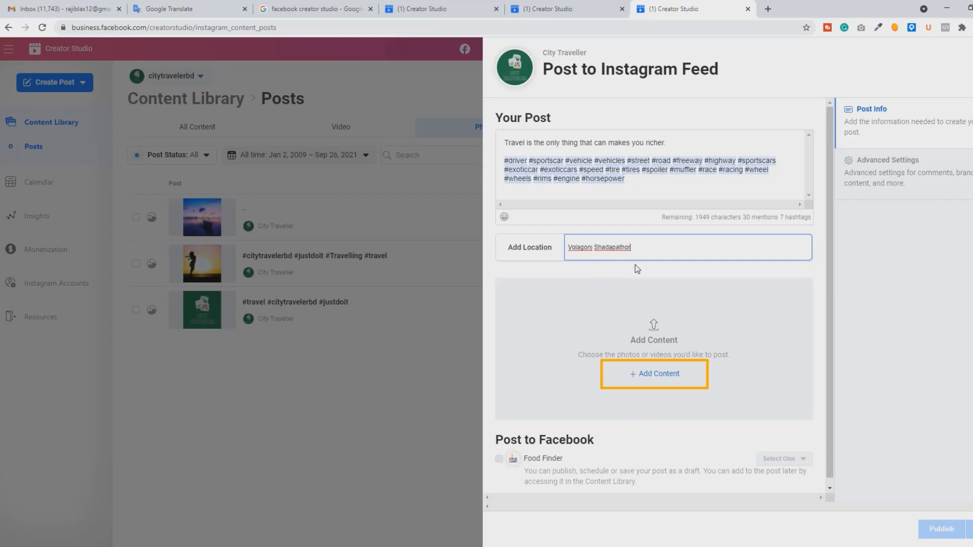
Step: Add the photo Snapshot_7 from the New folder on the desktop to the post by file upload
click(661, 384)
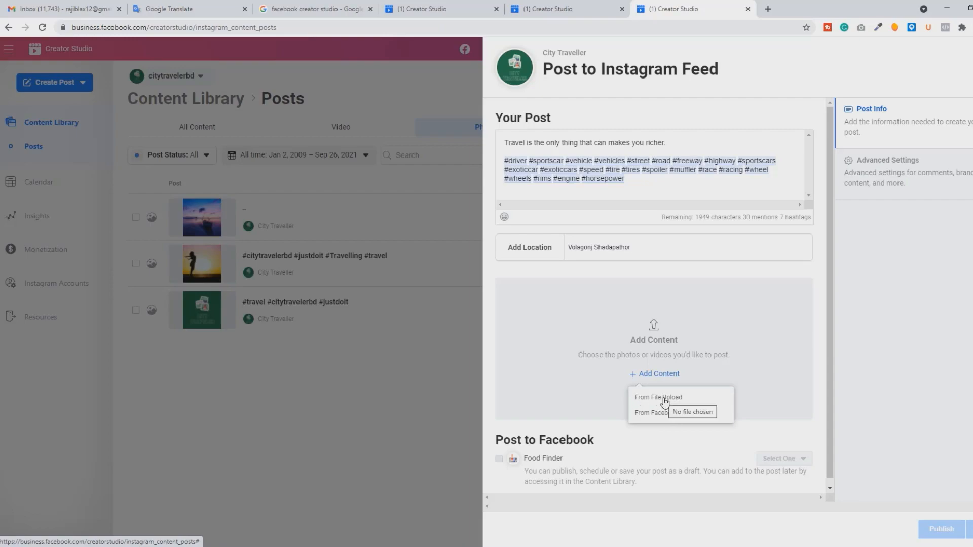
click(665, 399)
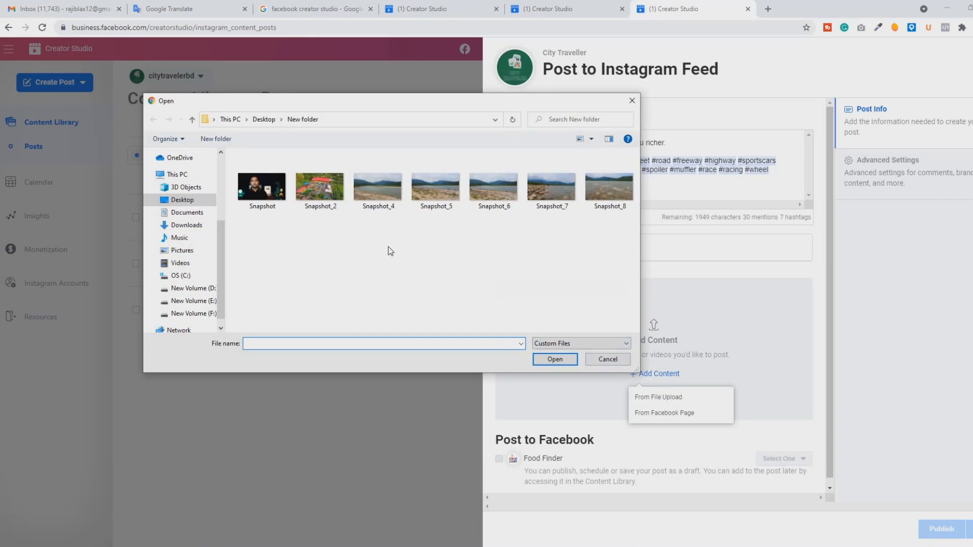
click(548, 196)
click(567, 362)
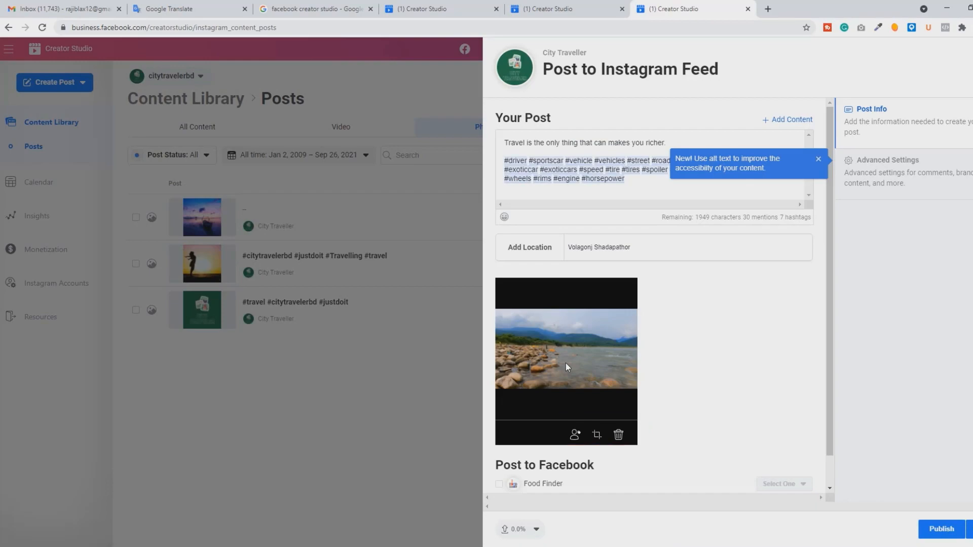
Step: Compare the crop formats, crop the photo to Square with the frame shifted toward the rocky shore, and save it
click(597, 434)
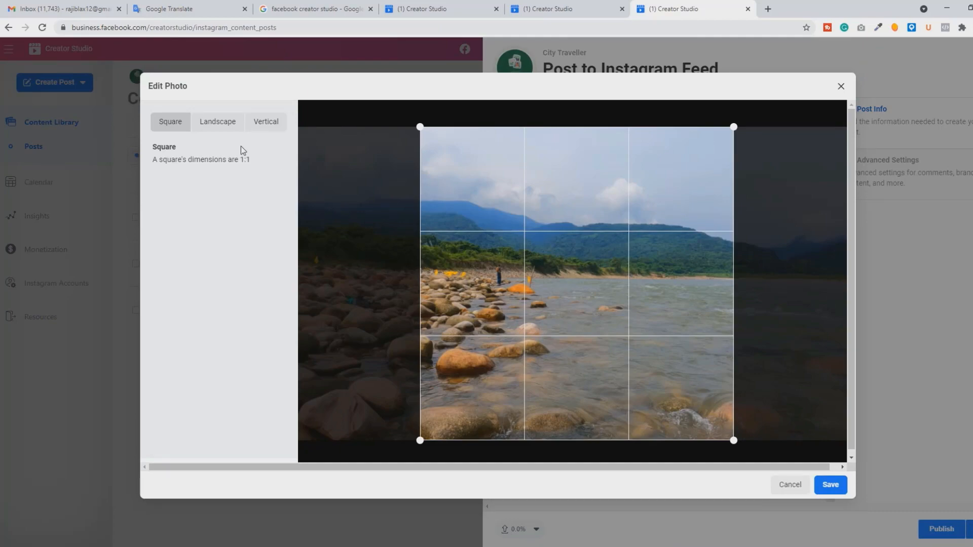
click(263, 127)
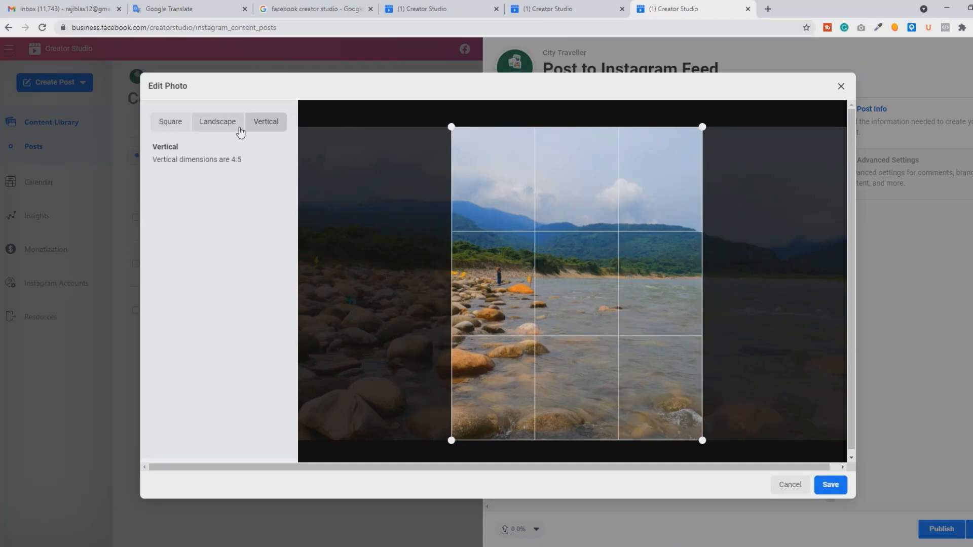
click(224, 130)
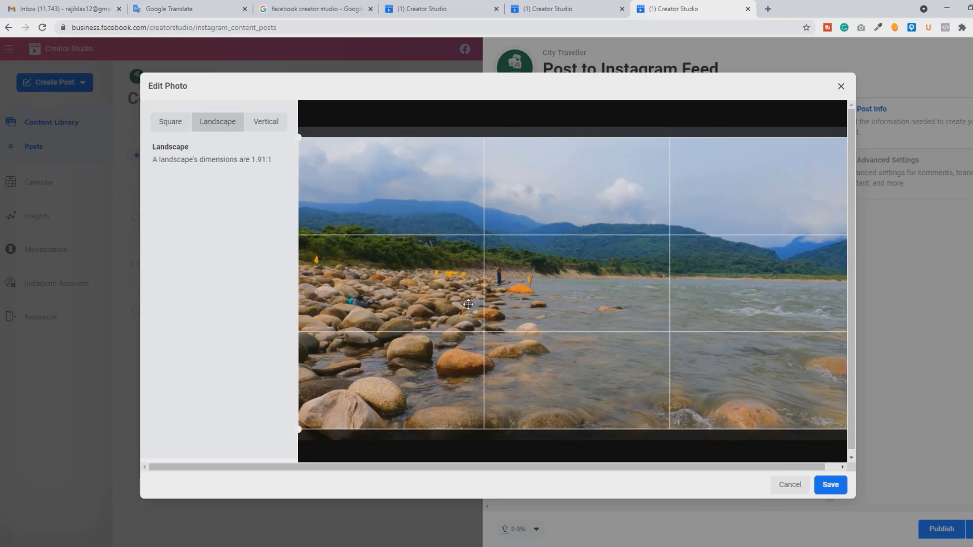
click(171, 131)
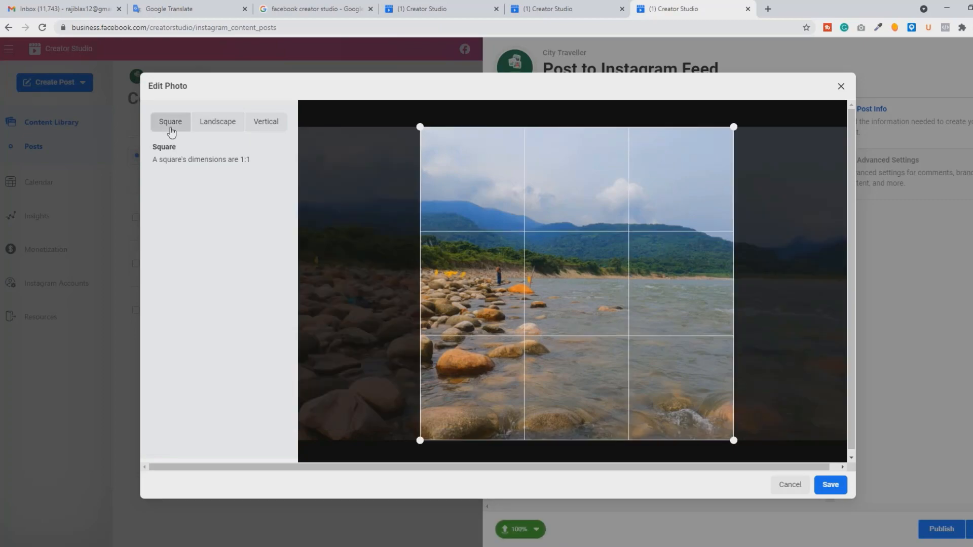
drag(593, 389, 545, 389)
drag(545, 389, 469, 294)
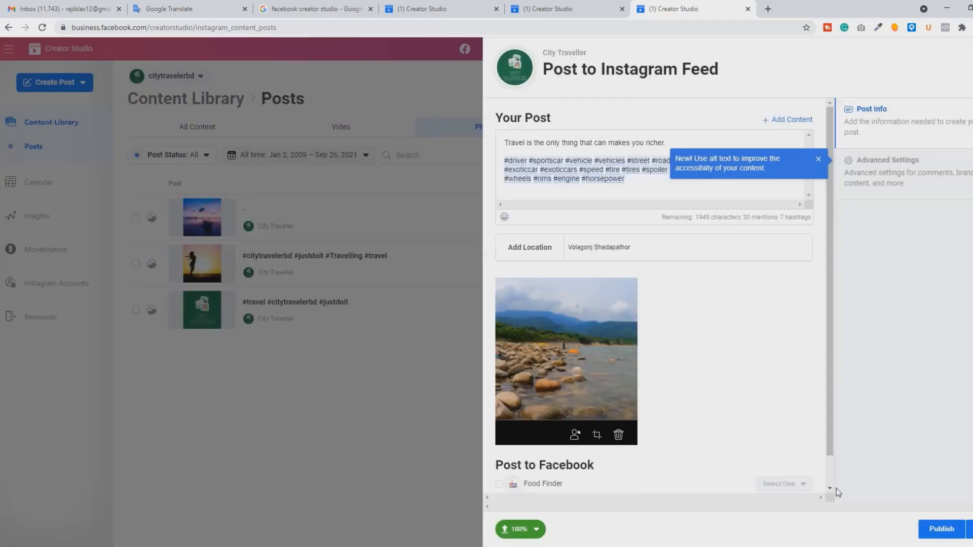
click(835, 488)
Step: Tag an Instagram account on the rocks in the photo, remove that tag again and save the tag settings
scroll(688, 348, down, 1)
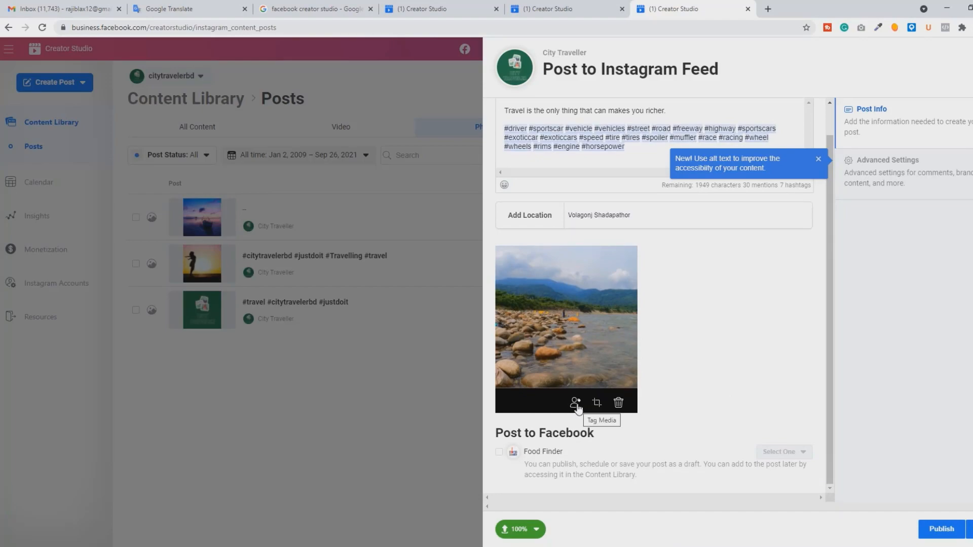
click(576, 403)
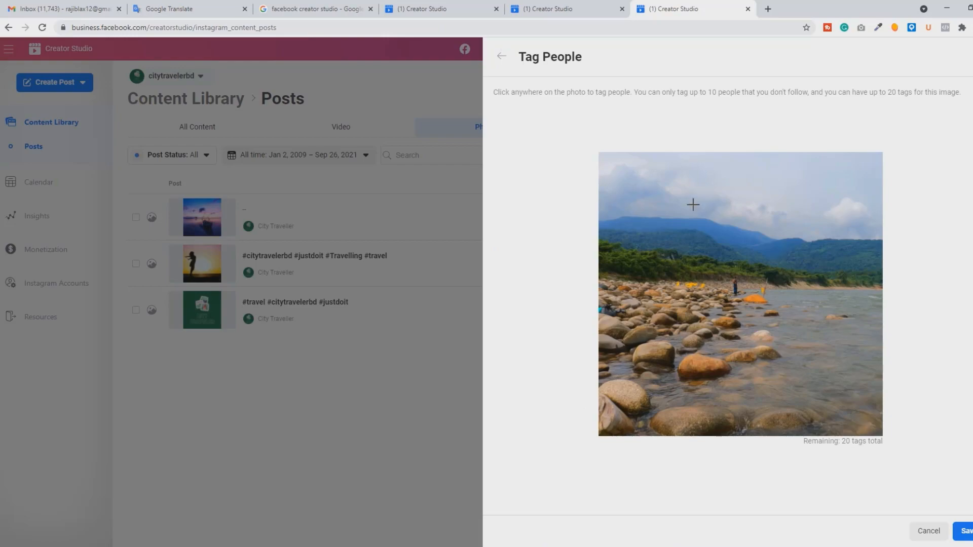
click(675, 313)
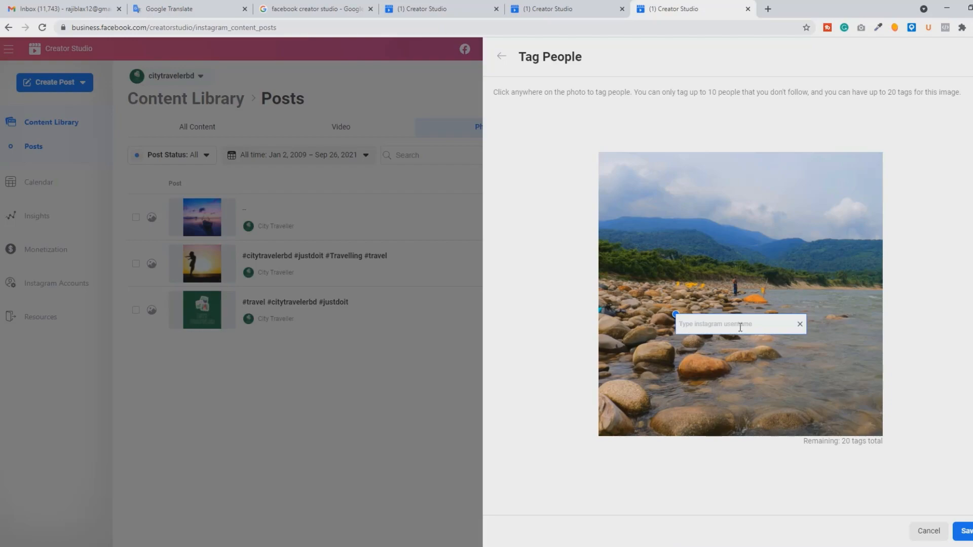
text(mrajib)
click(720, 350)
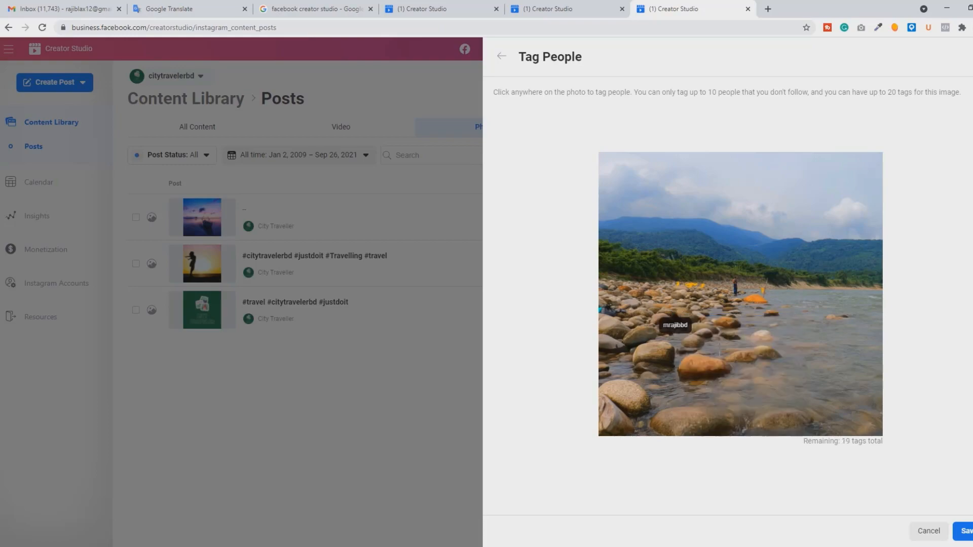
mouse_move(662, 331)
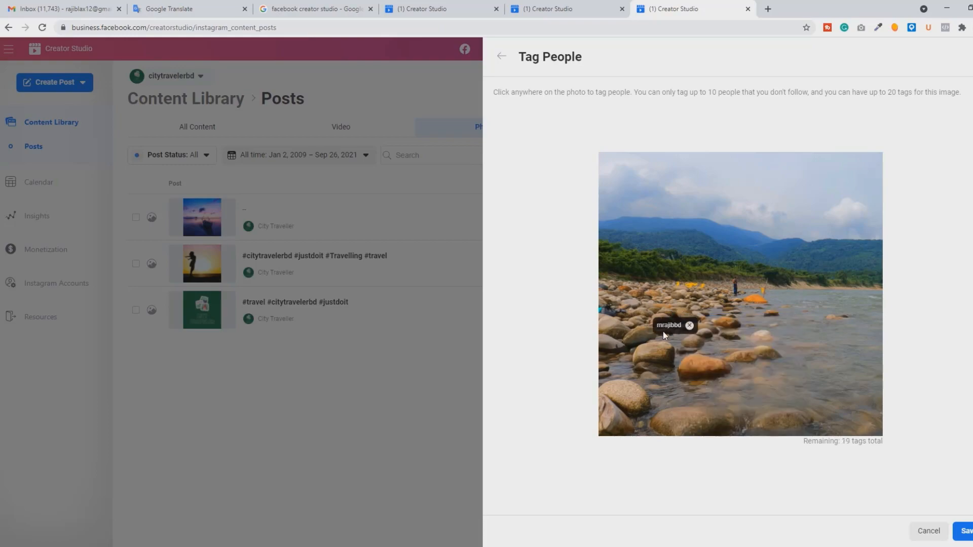
click(690, 325)
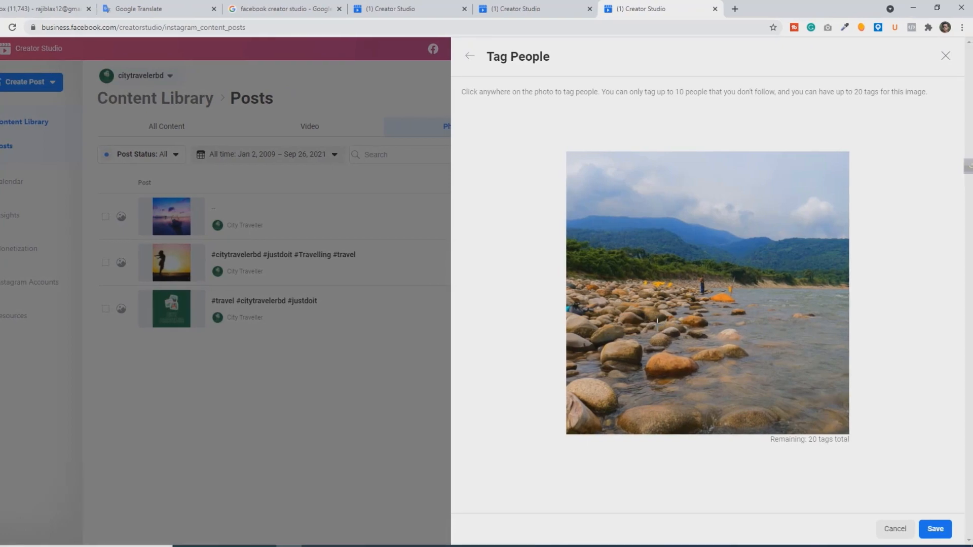
click(934, 529)
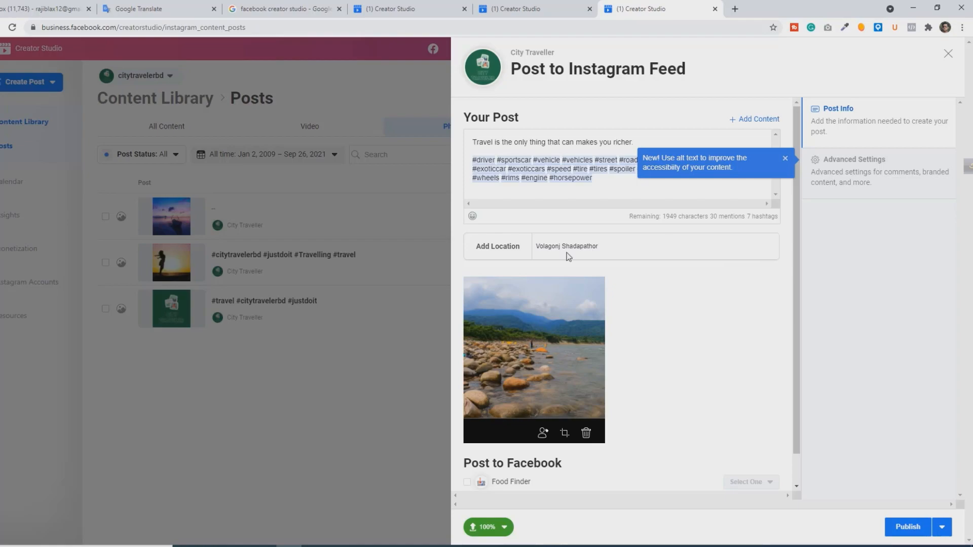
Step: Check the publishing options and publish the Instagram post immediately with Publish Now
scroll(642, 379, down, 1)
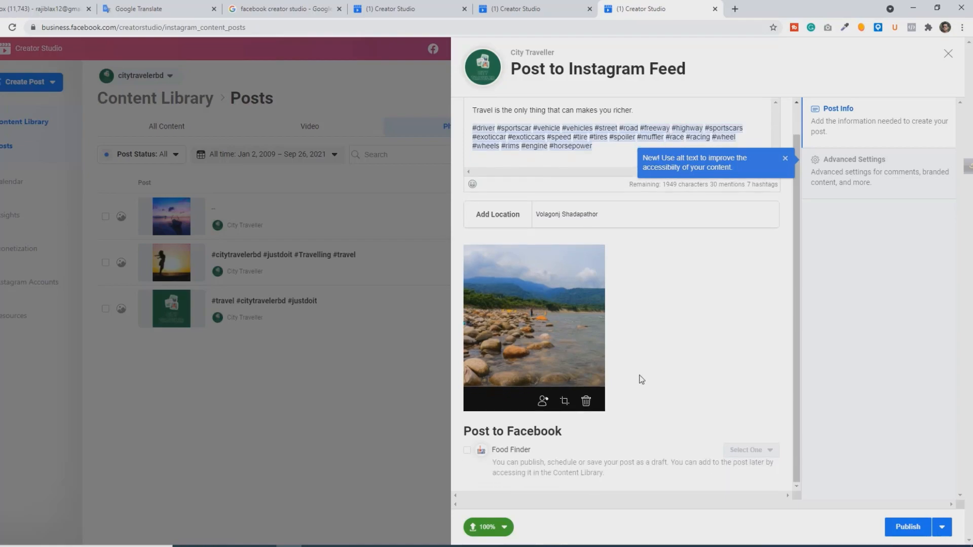
click(951, 535)
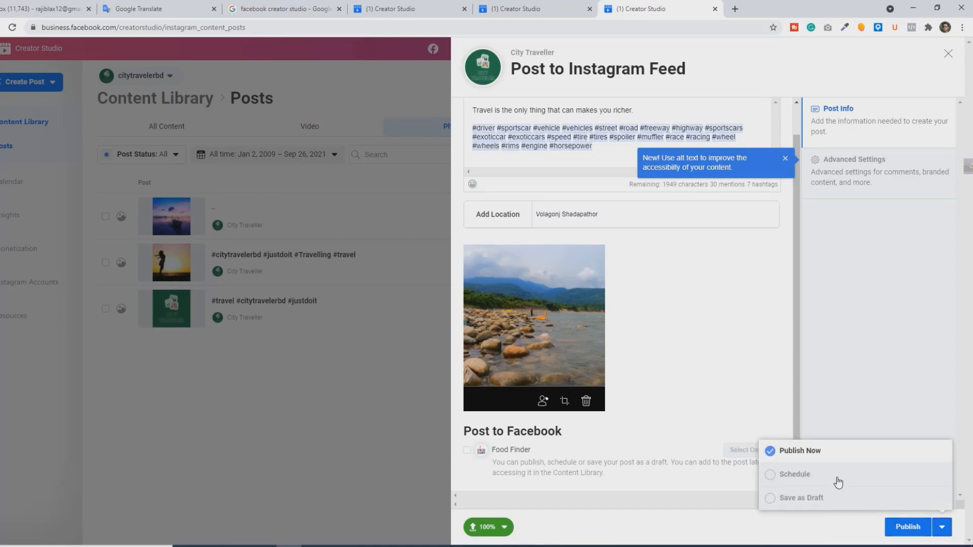
click(915, 530)
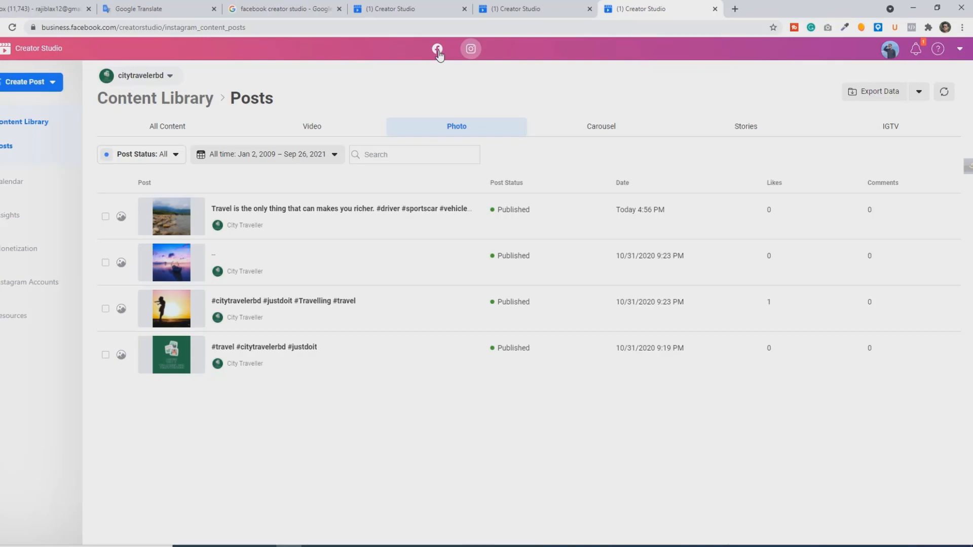
Step: Switch to the Facebook side of Creator Studio and view a different page in place of CityTraveler
click(438, 50)
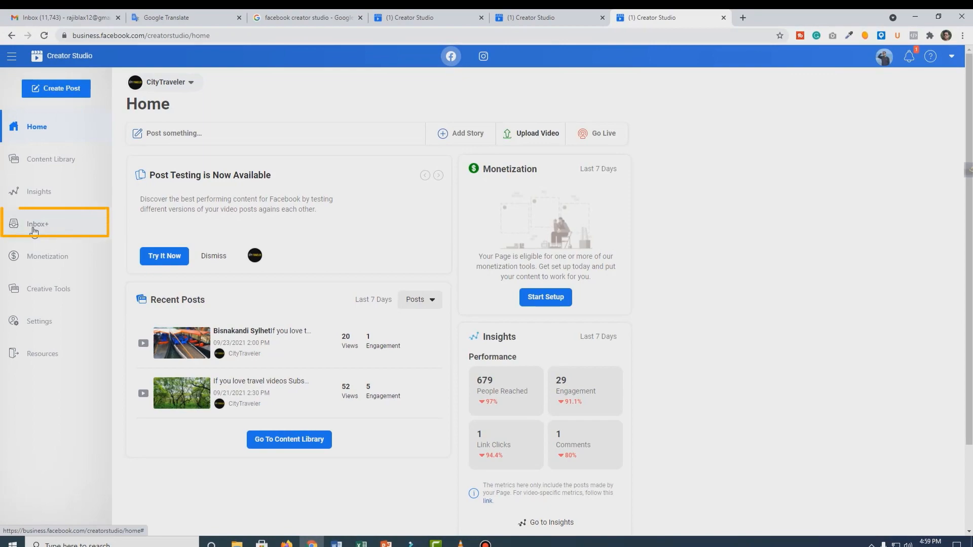
click(161, 88)
scroll(231, 258, down, 6)
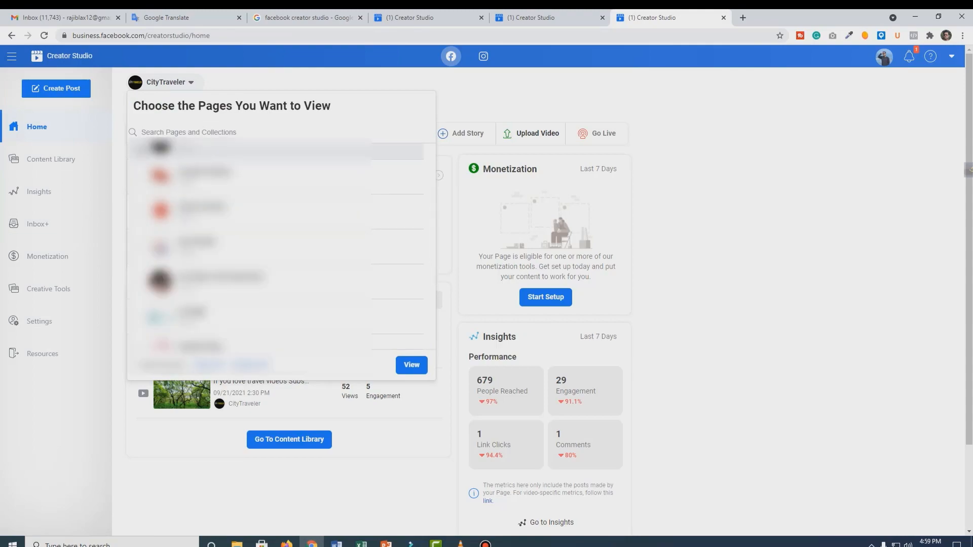
click(139, 149)
click(139, 317)
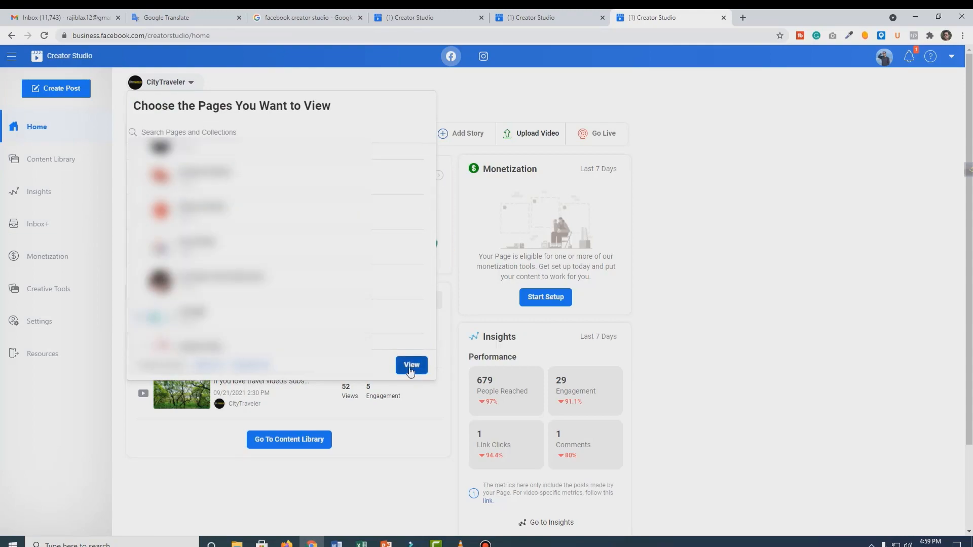
click(412, 365)
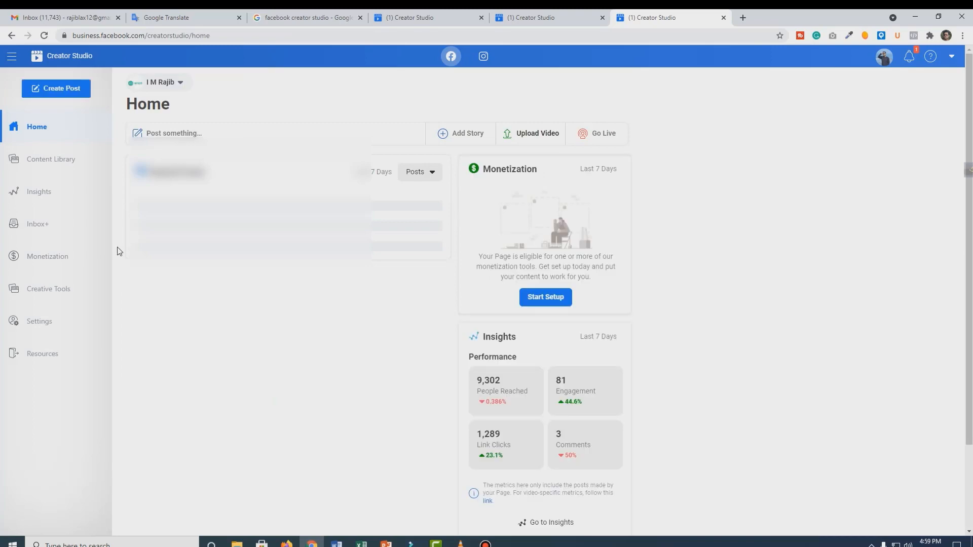
Step: Look through the Instagram comments and Instagram direct messages in the page's Inbox+
click(39, 228)
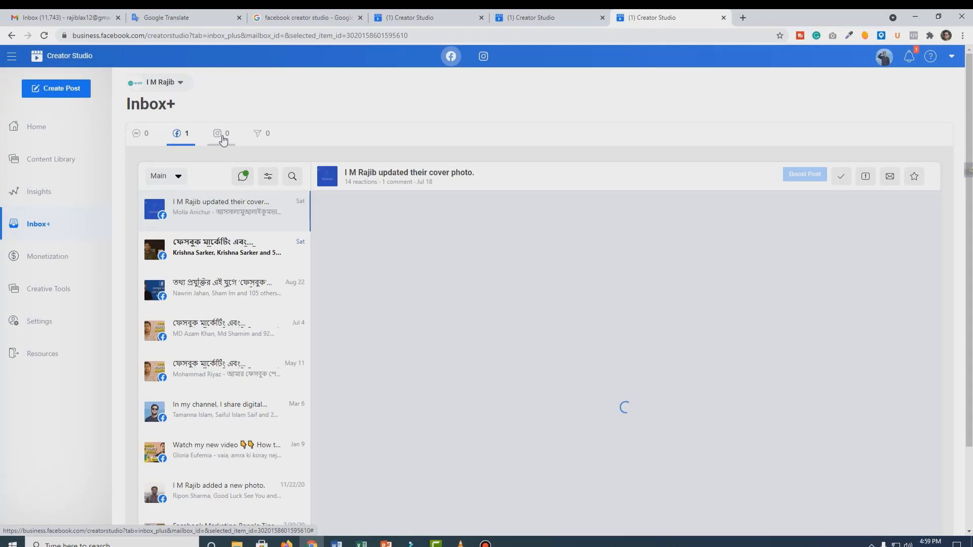
click(222, 134)
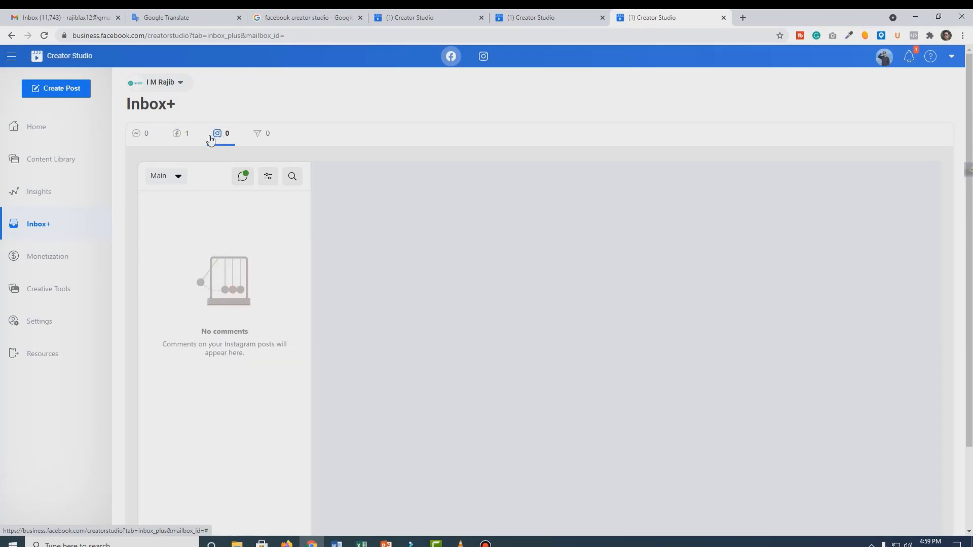
click(256, 142)
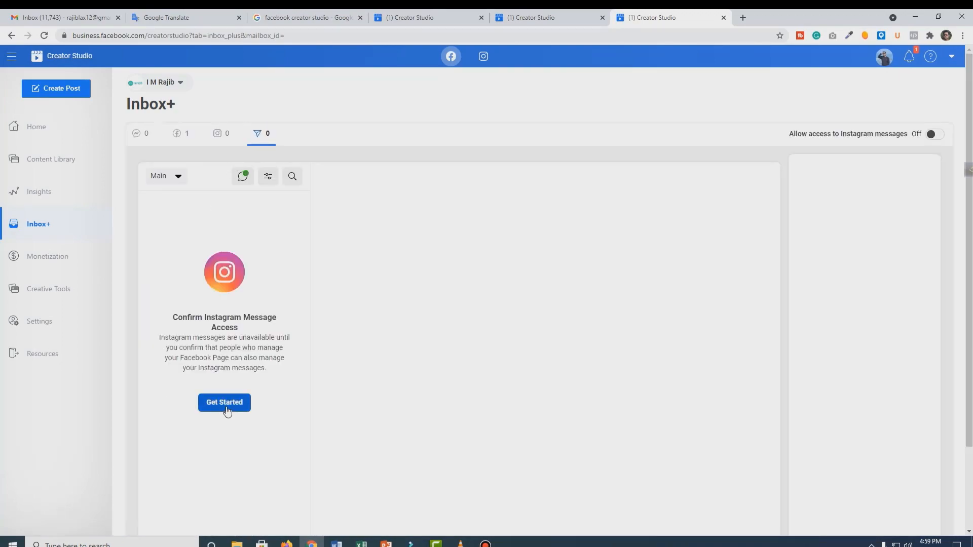
click(221, 141)
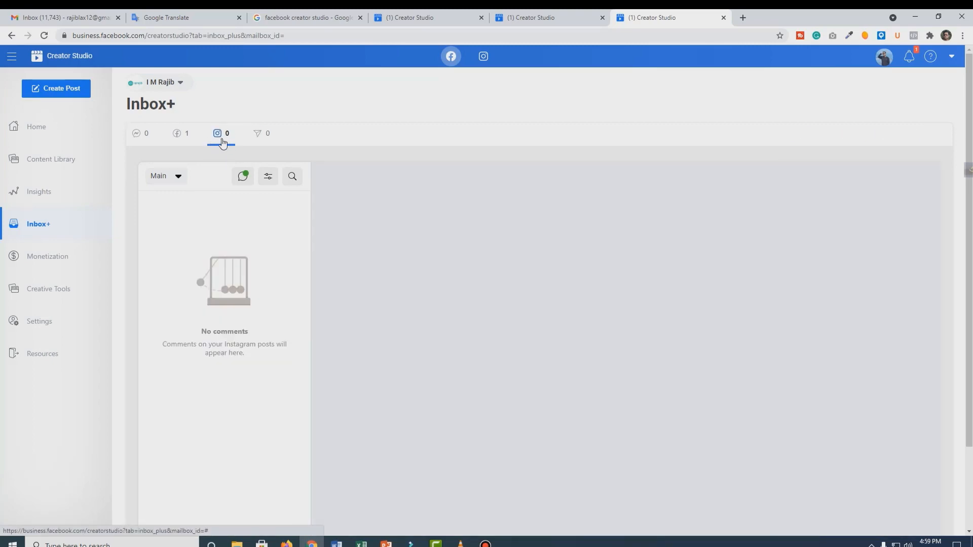
Step: Start the Instagram message access setup in Inbox+ and confirm allowing access to Instagram messages in Inbox
click(256, 144)
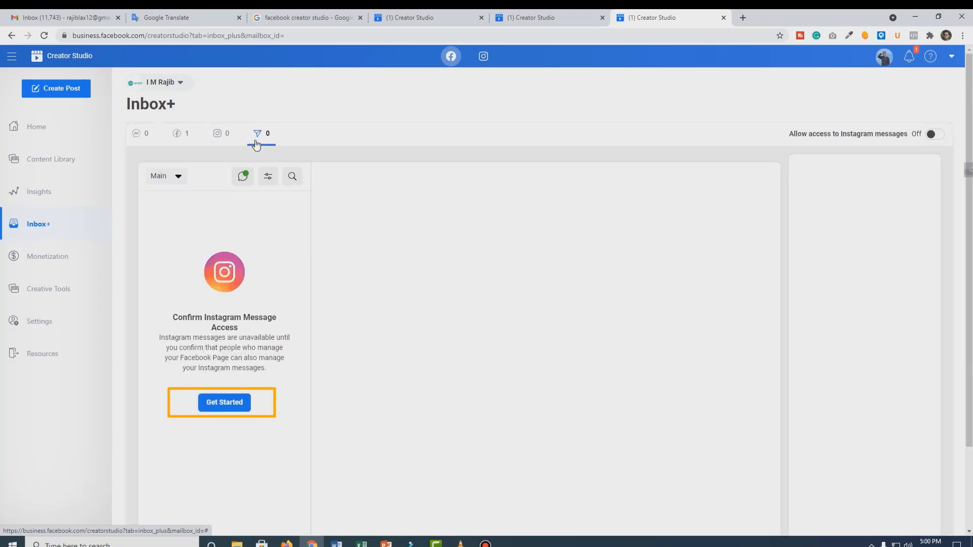
click(238, 404)
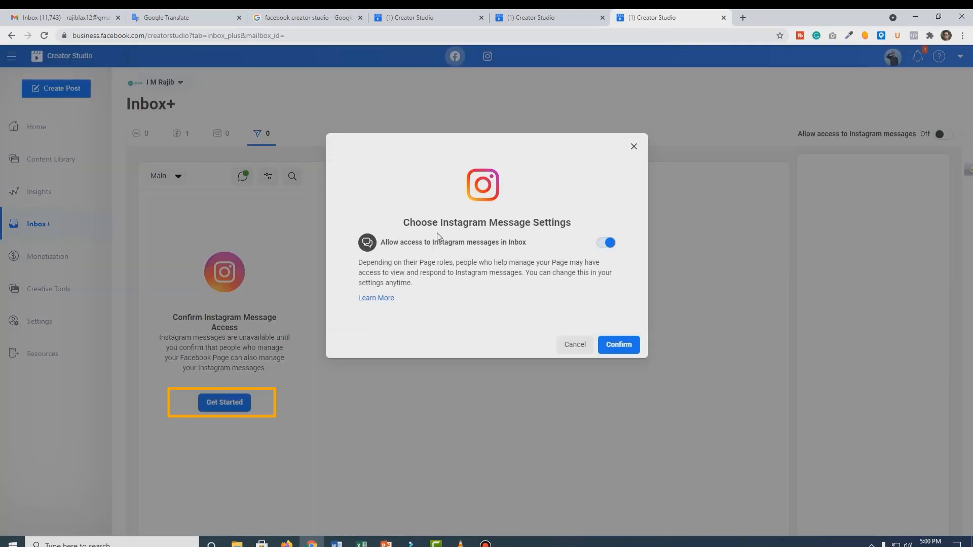
click(620, 350)
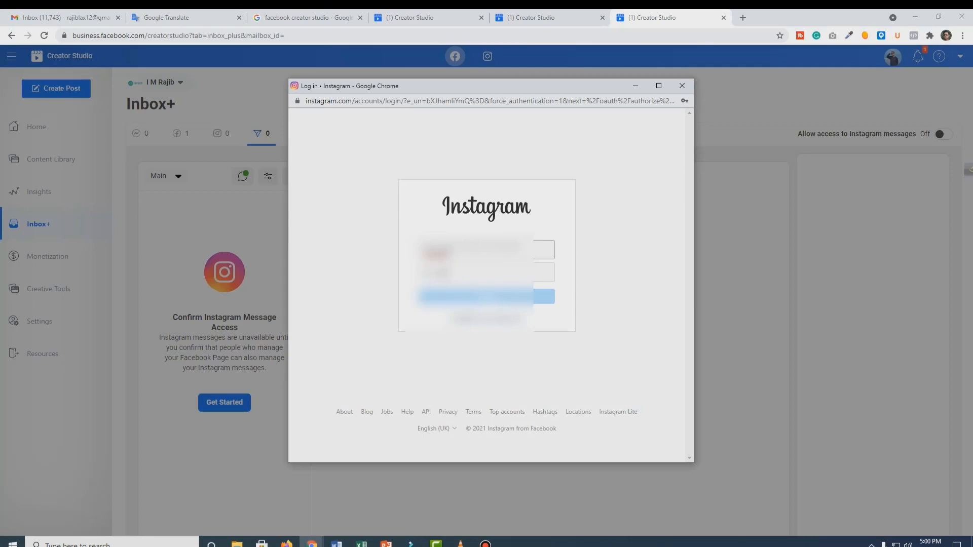
Step: Log in to Instagram with the account password without saving the login information, and finish the message access setup
click(476, 272)
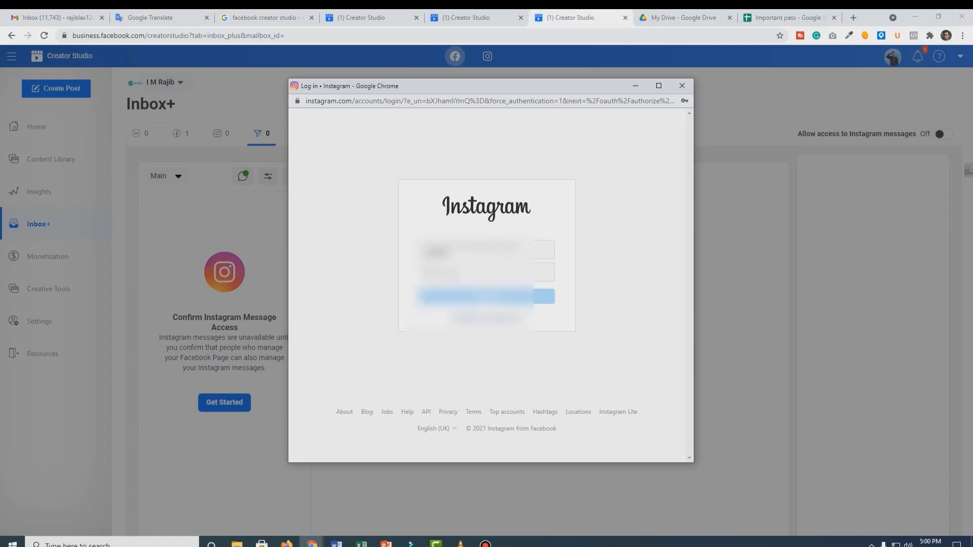
click(477, 272)
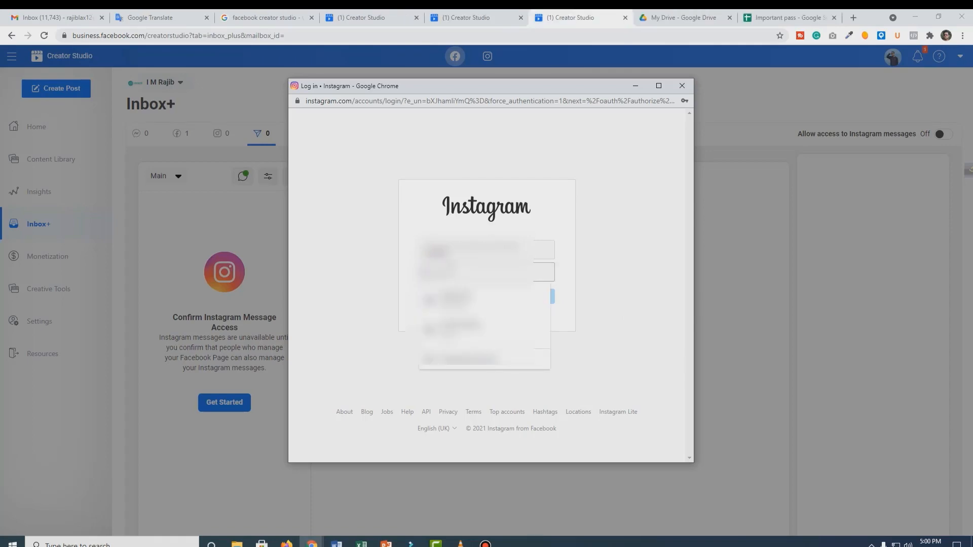
click(462, 330)
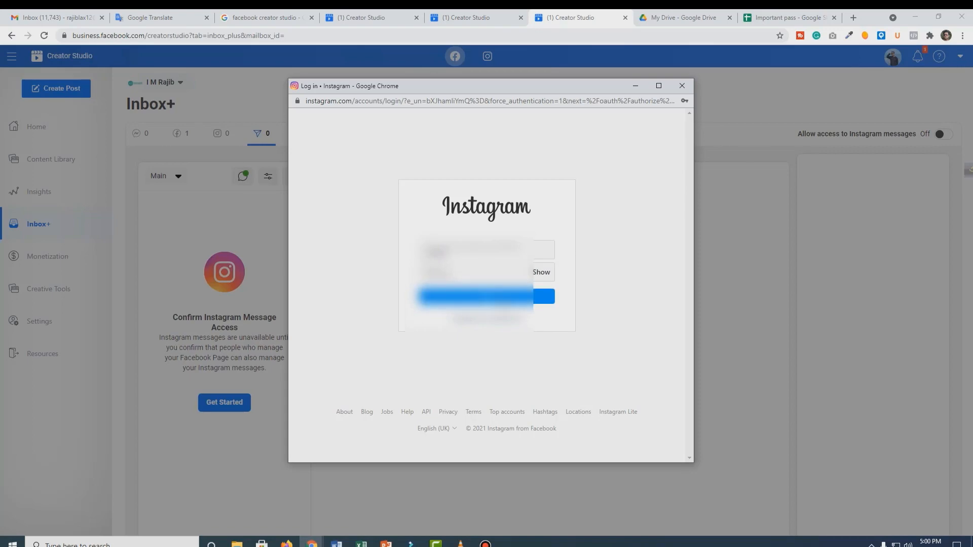
click(503, 299)
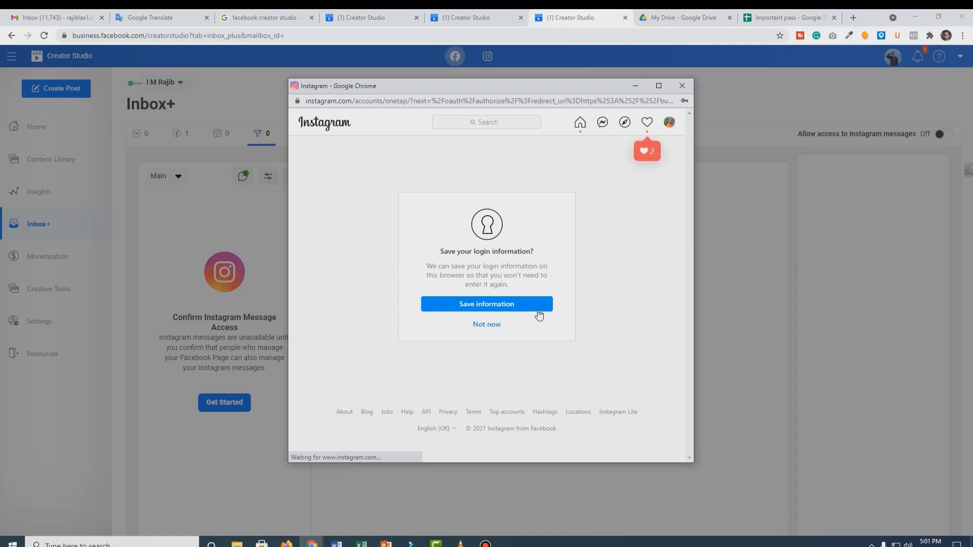
click(495, 330)
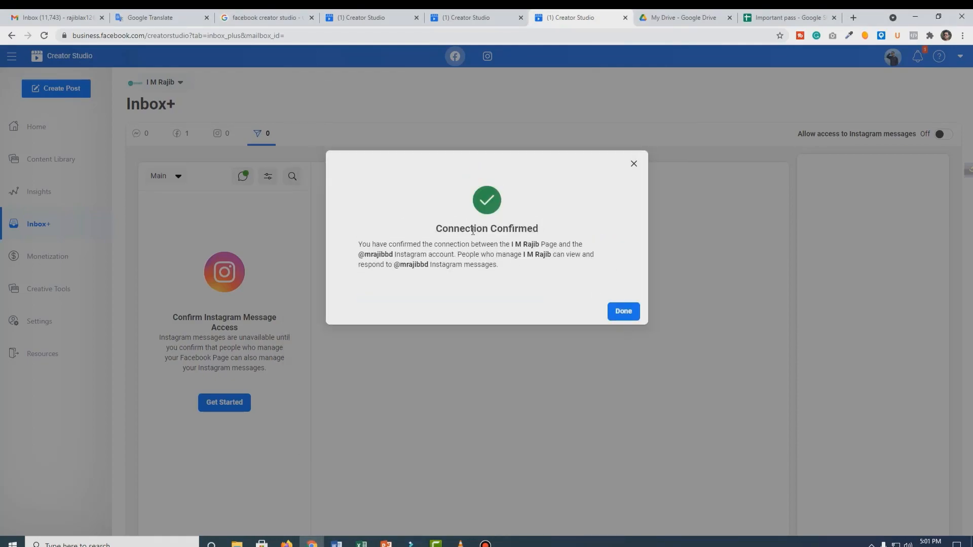
click(622, 311)
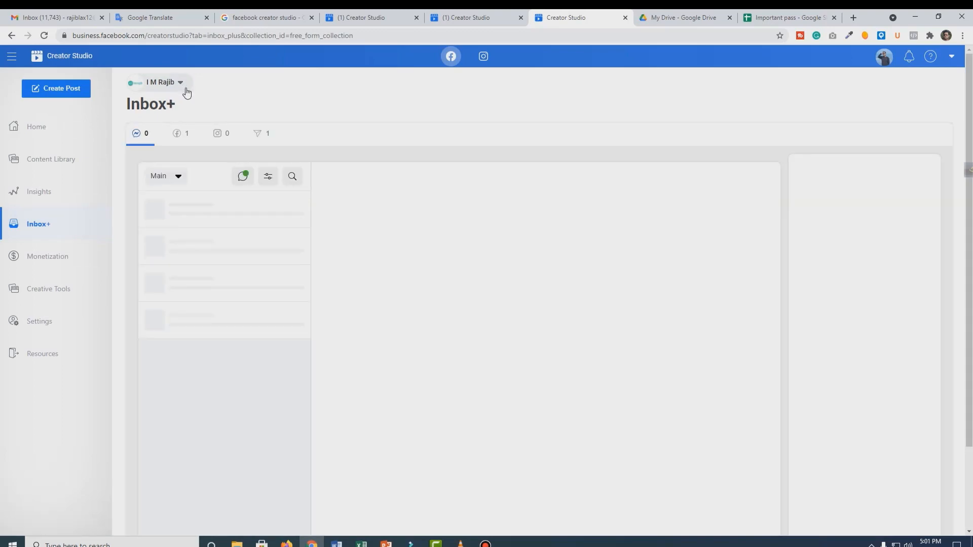
Step: Look through the page's Messenger conversations in Inbox+
scroll(243, 152, down, 2)
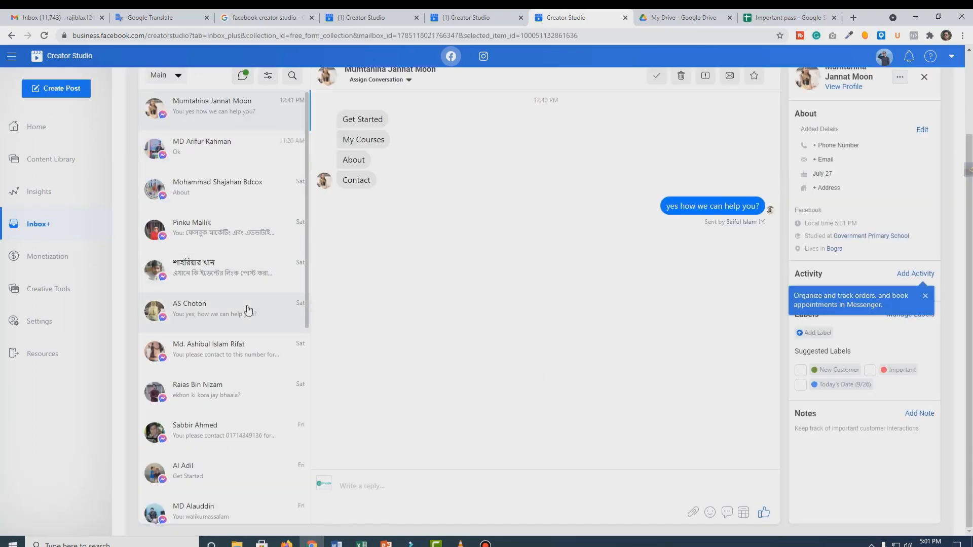
scroll(248, 310, up, 2)
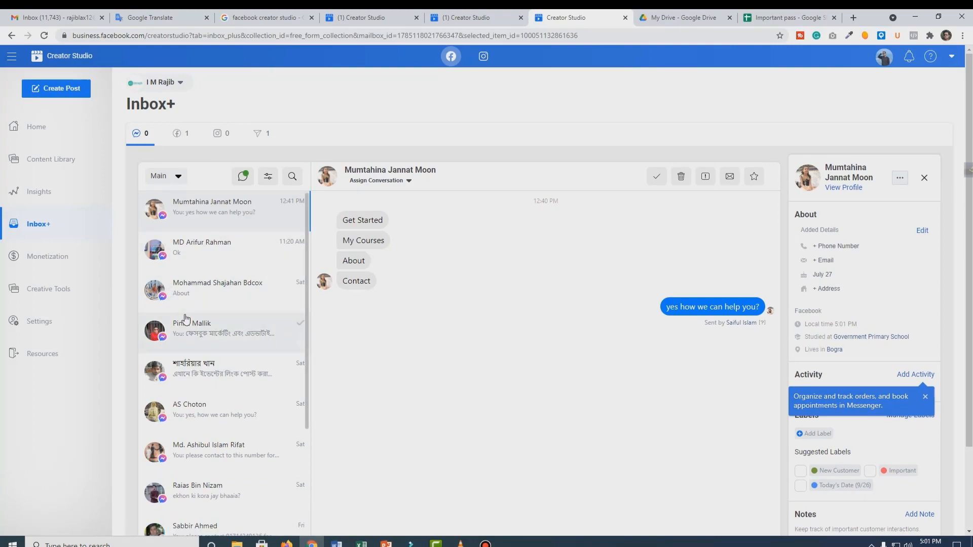
scroll(206, 278, down, 7)
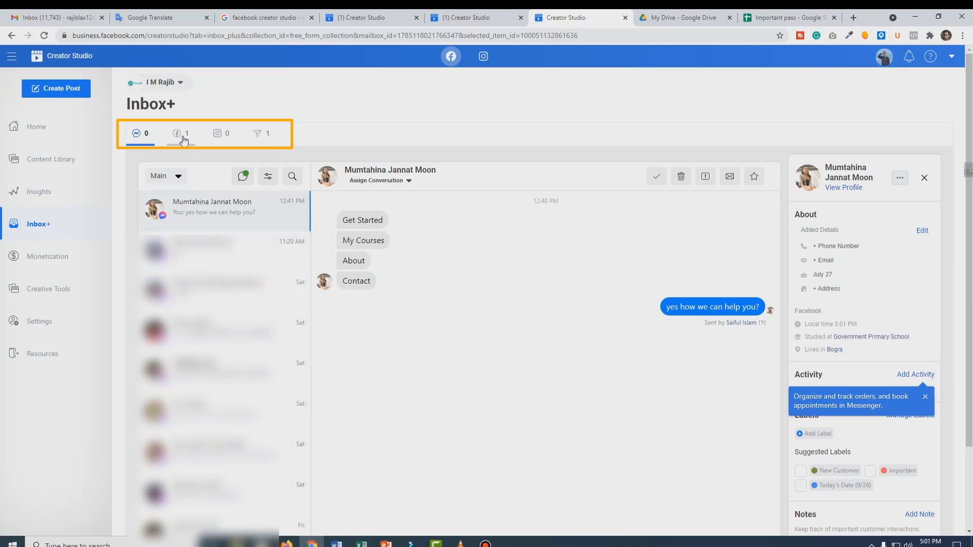
Step: Look through the page's Facebook comments, Instagram comments and Instagram direct messages in Inbox+
click(184, 140)
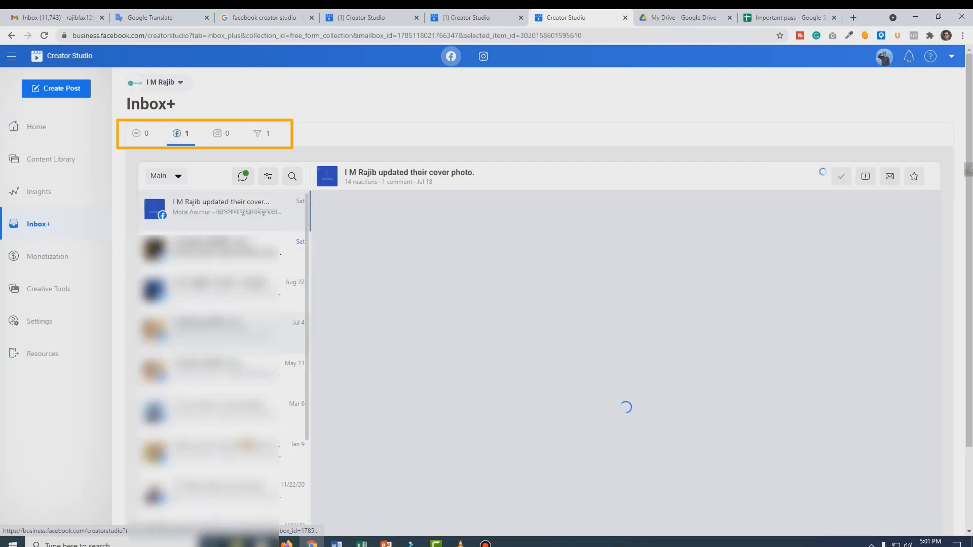
click(227, 136)
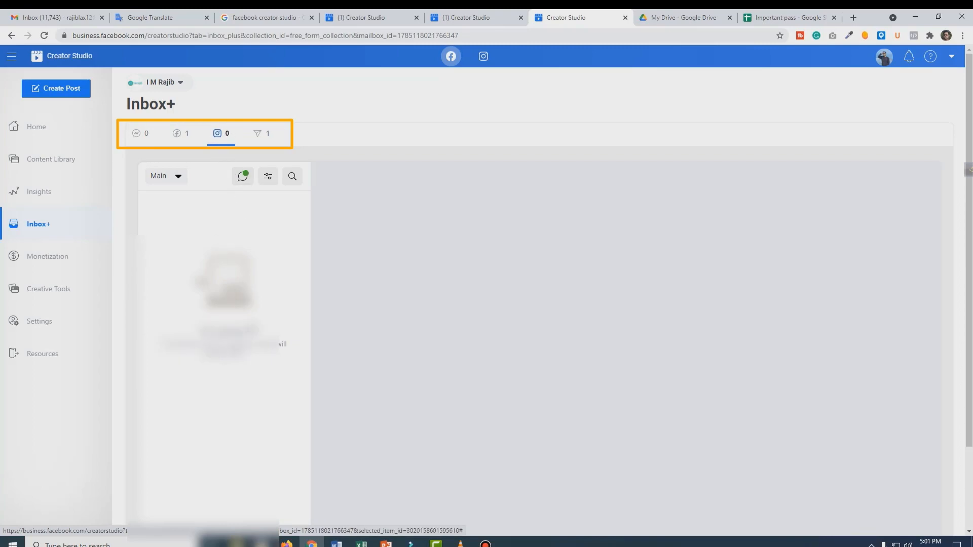
click(257, 136)
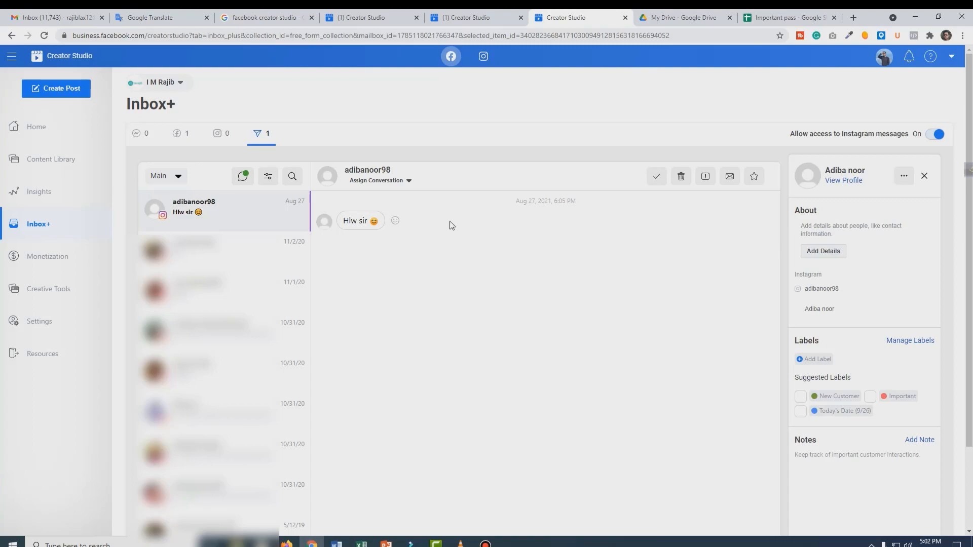
scroll(486, 273, down, 2)
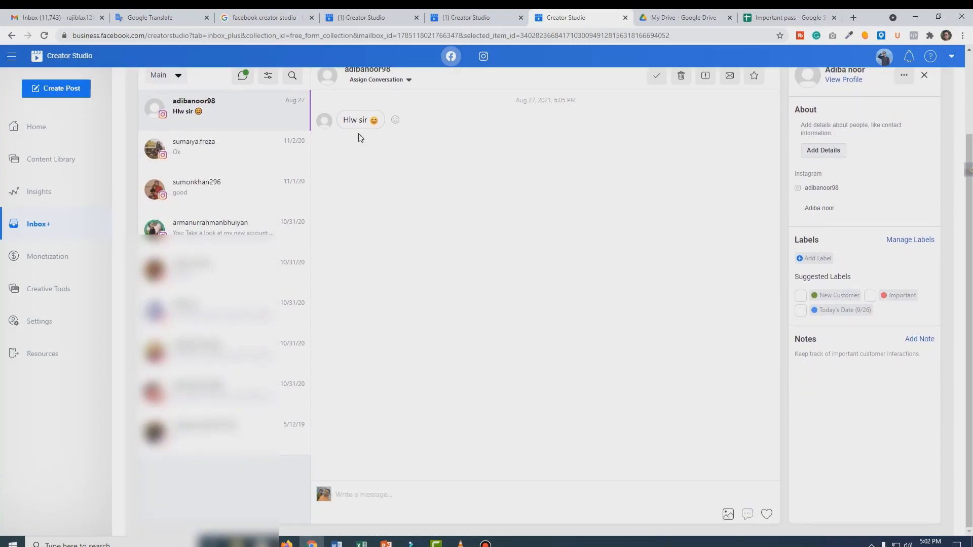